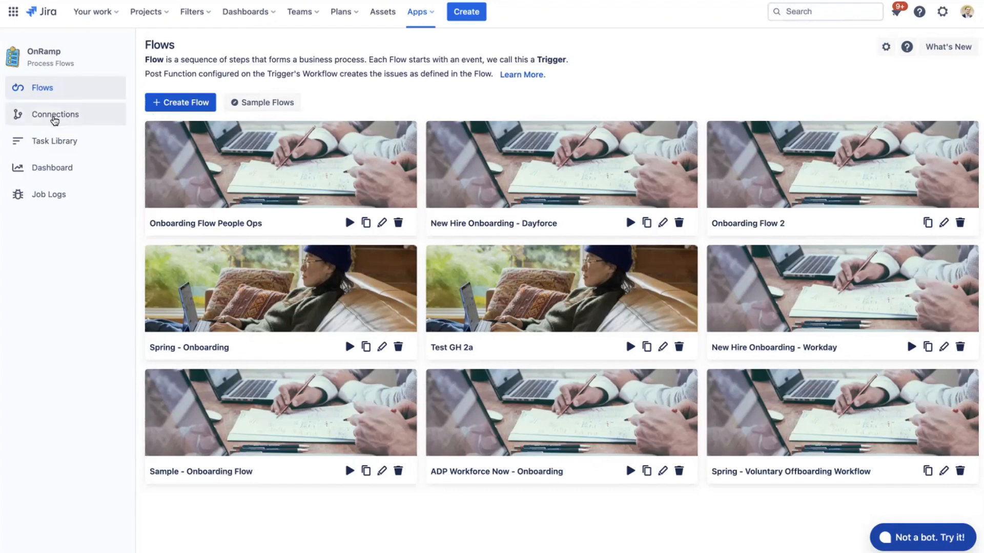
- Review the connections page for the available HR and identity systems, and return to the flows list
left_click(55, 116)
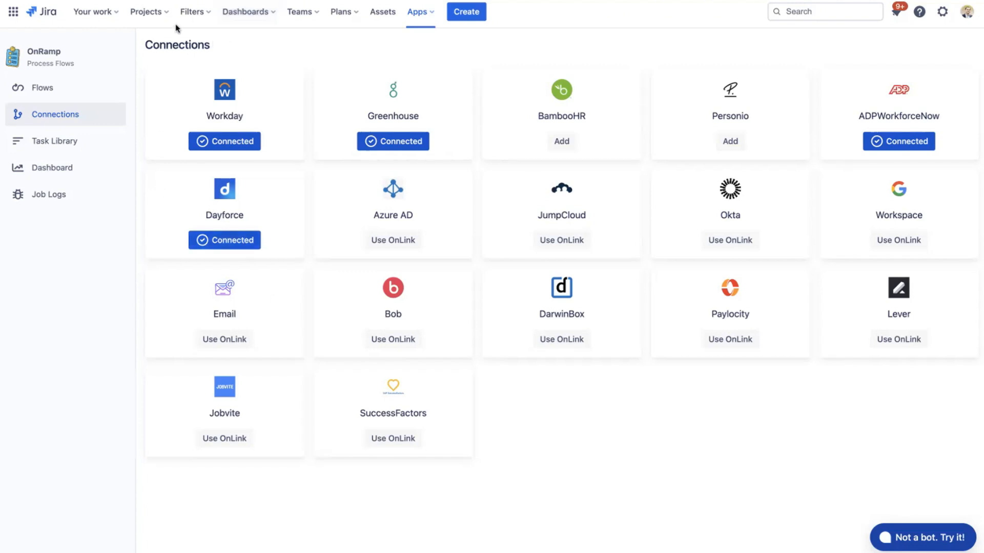
left_click(51, 91)
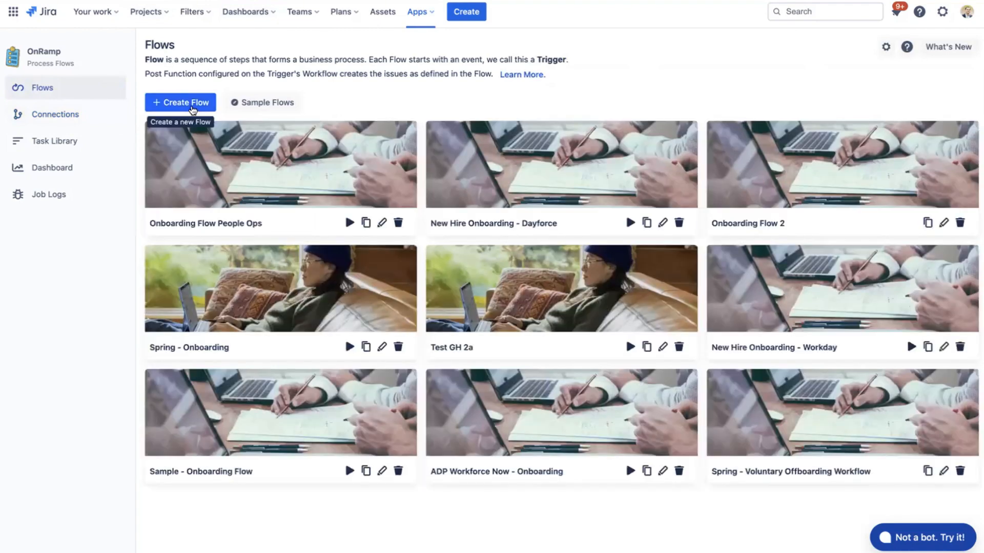
- Start a new flow and name it "Demo flow for webinar"
left_click(192, 106)
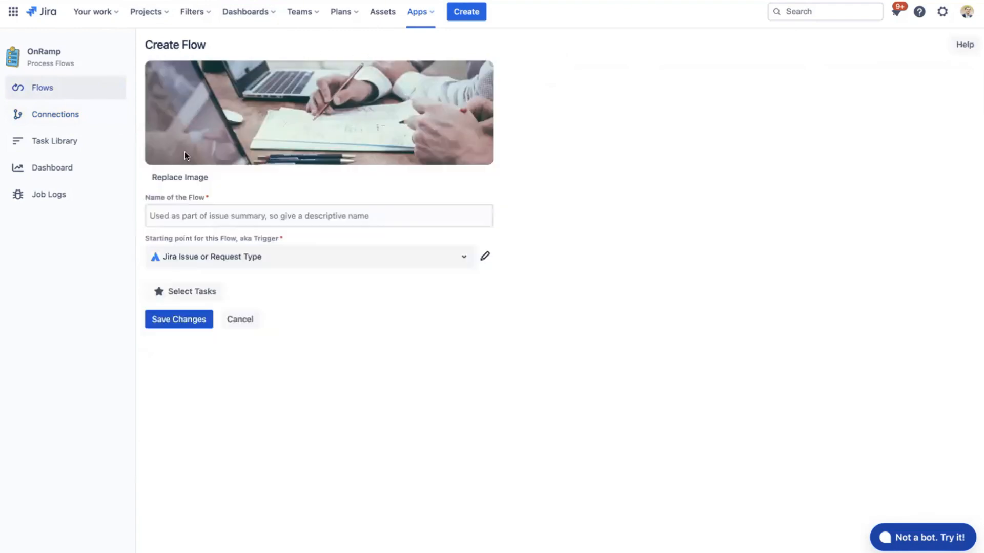
left_click(221, 213)
type("Demo ")
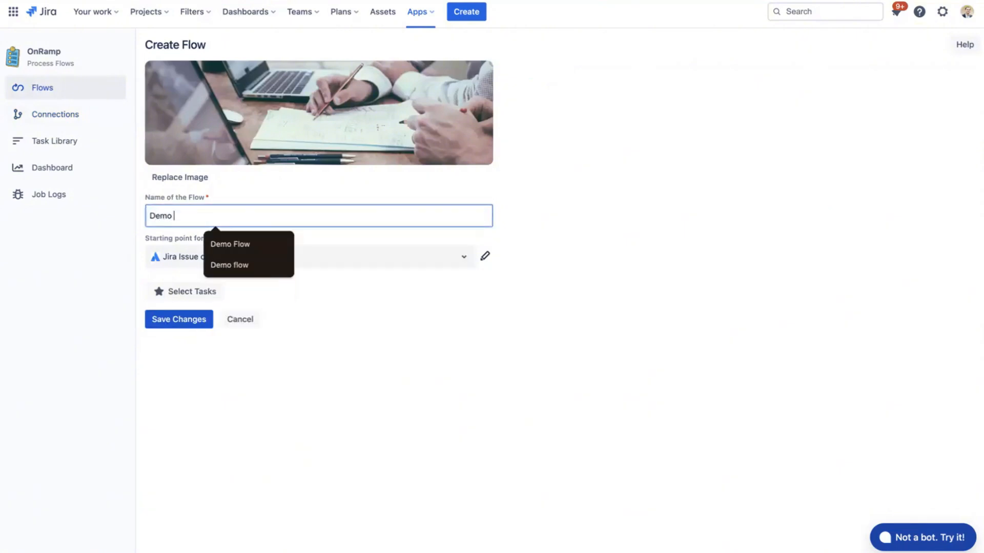
type("flow for")
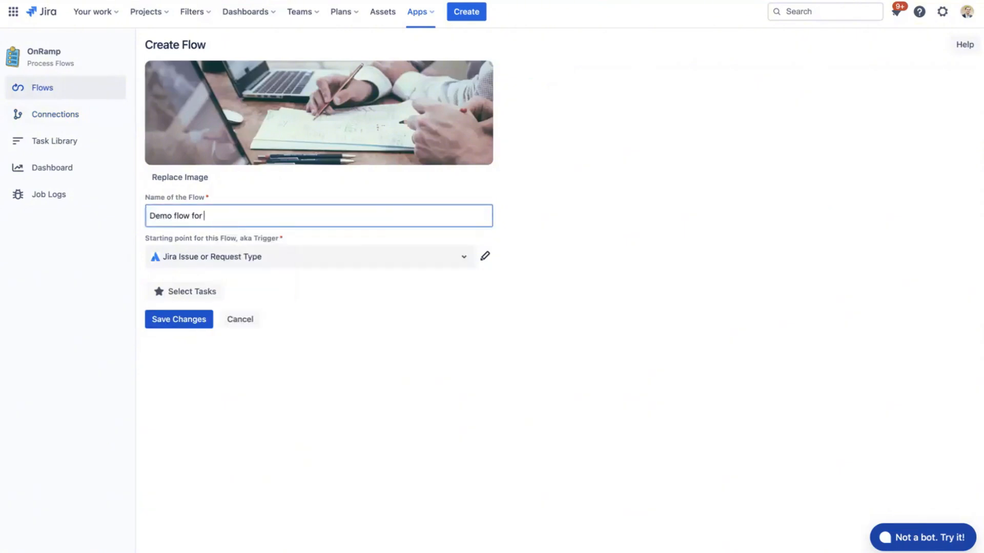
type(" webinar")
- Set the new flow's trigger to Workday Employee Hire
left_click(220, 257)
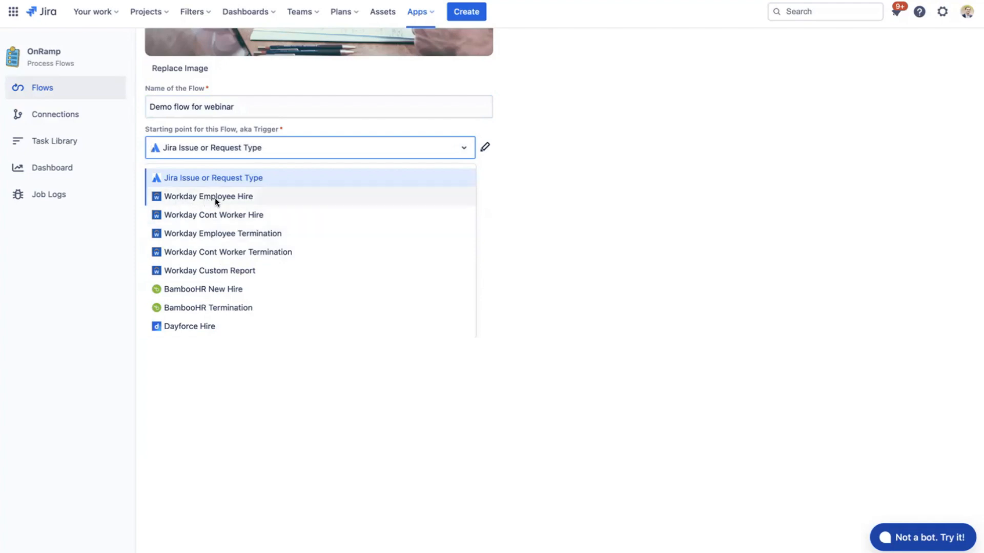
left_click(193, 200)
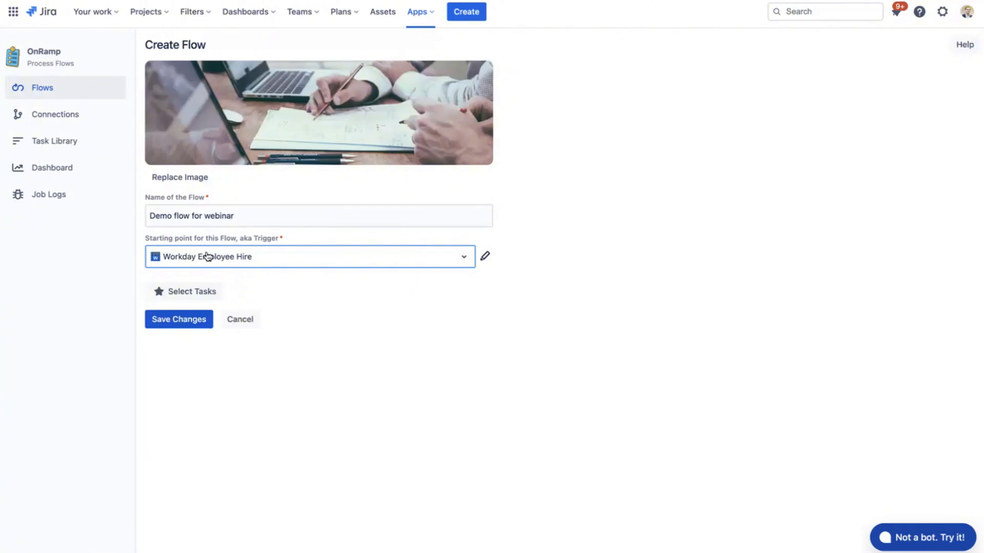
left_click(289, 271)
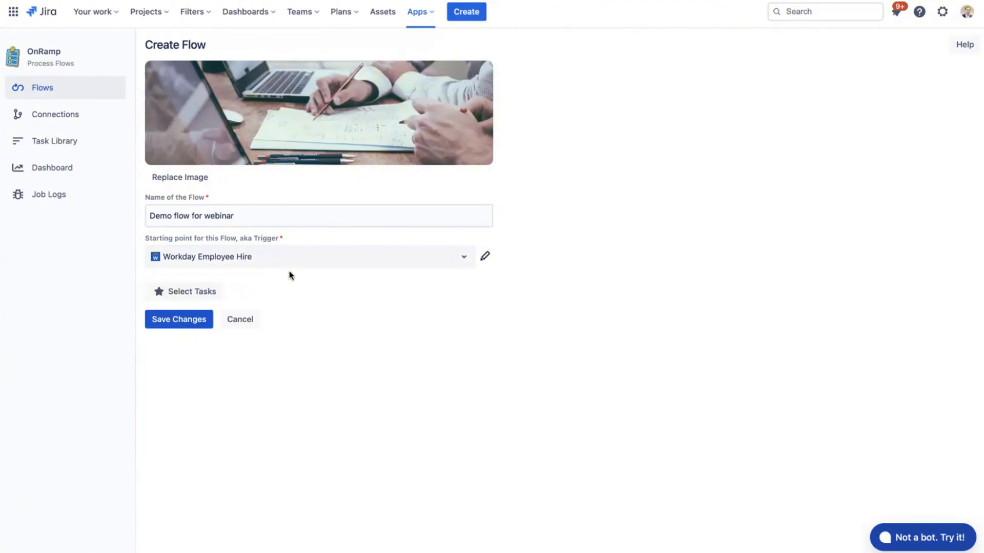
- Change the new flow's trigger to Personio Termination
left_click(287, 261)
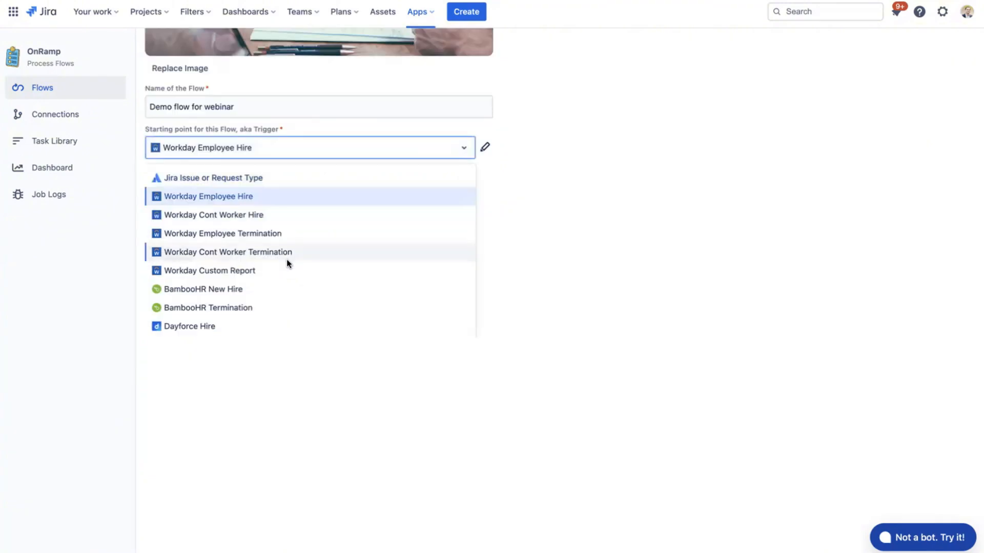
scroll(287, 263, "down", 1)
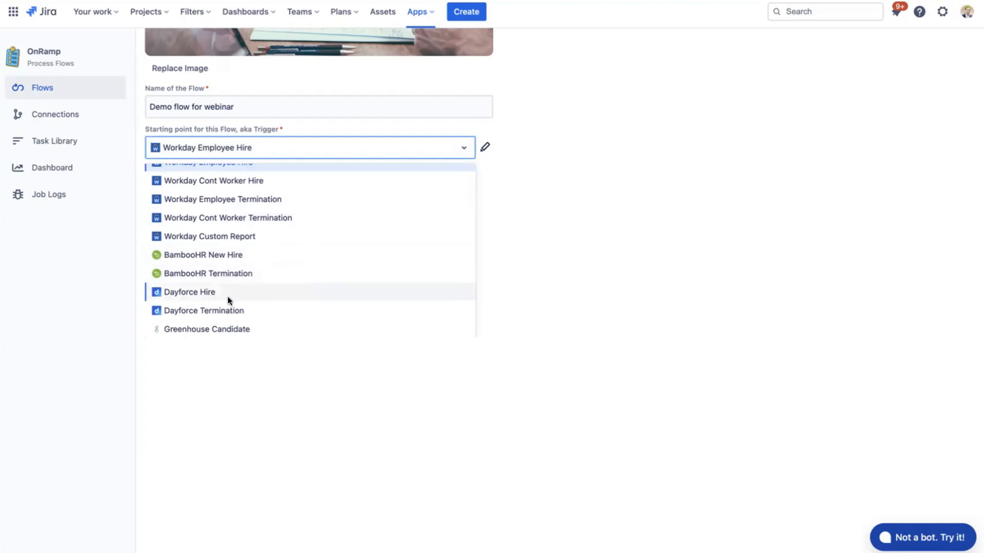
scroll(228, 296, "down", 2)
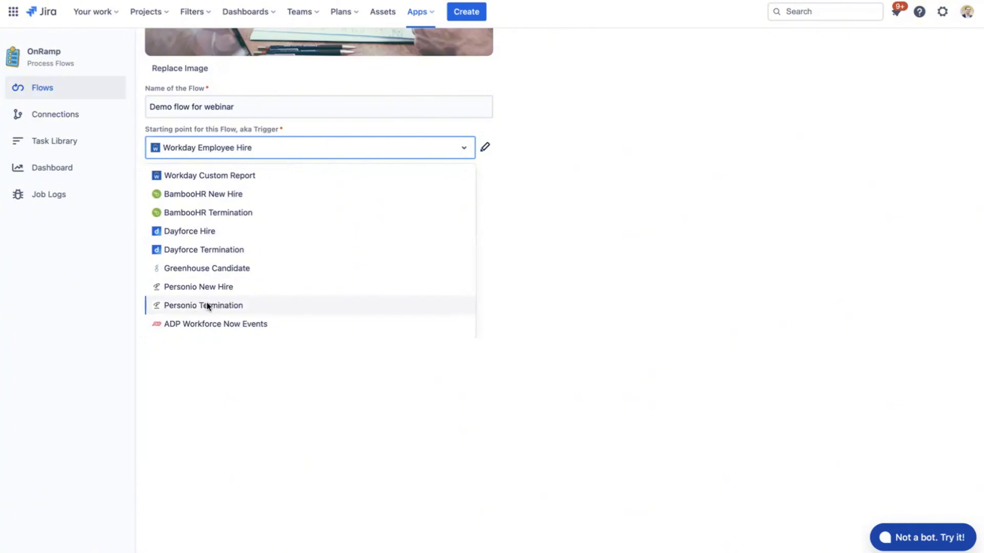
left_click(207, 305)
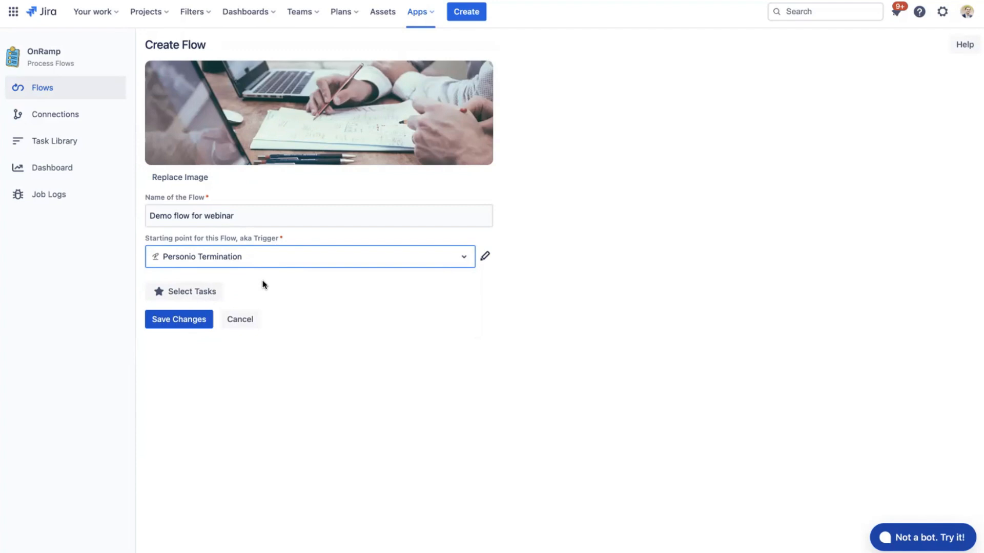
- Open the task selection for the new flow and tick the task "OM: Day 1 Tasks"
left_click(218, 295)
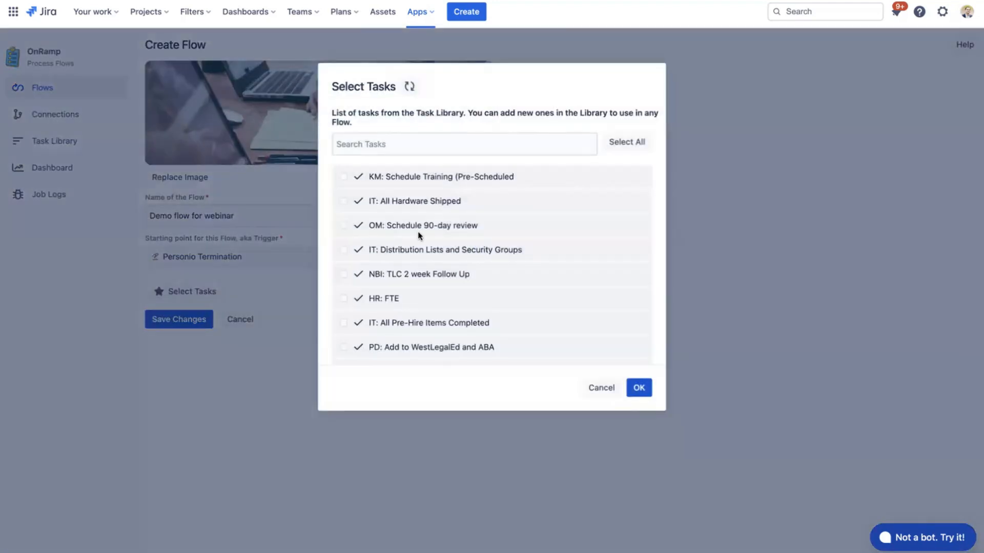
scroll(419, 236, "down", 2)
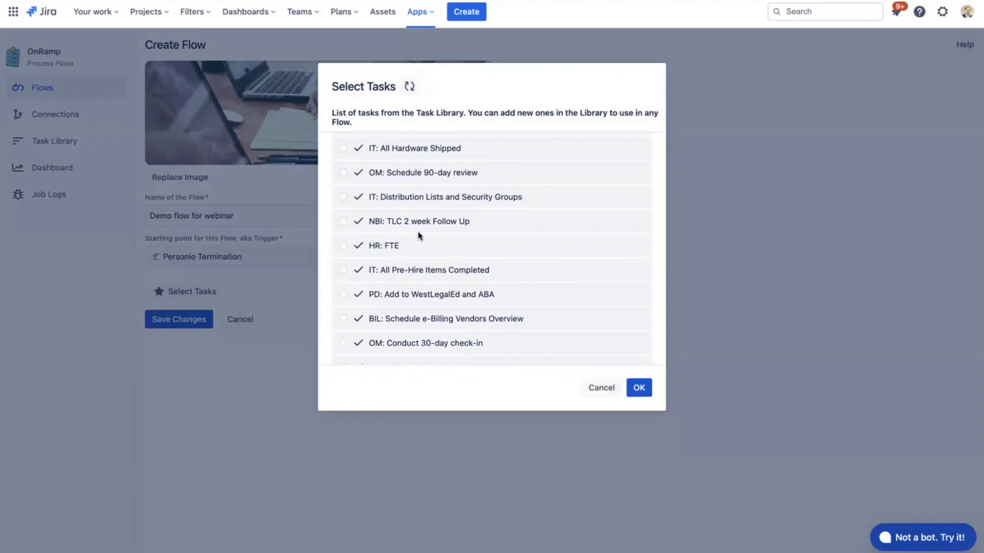
scroll(419, 235, "down", 5)
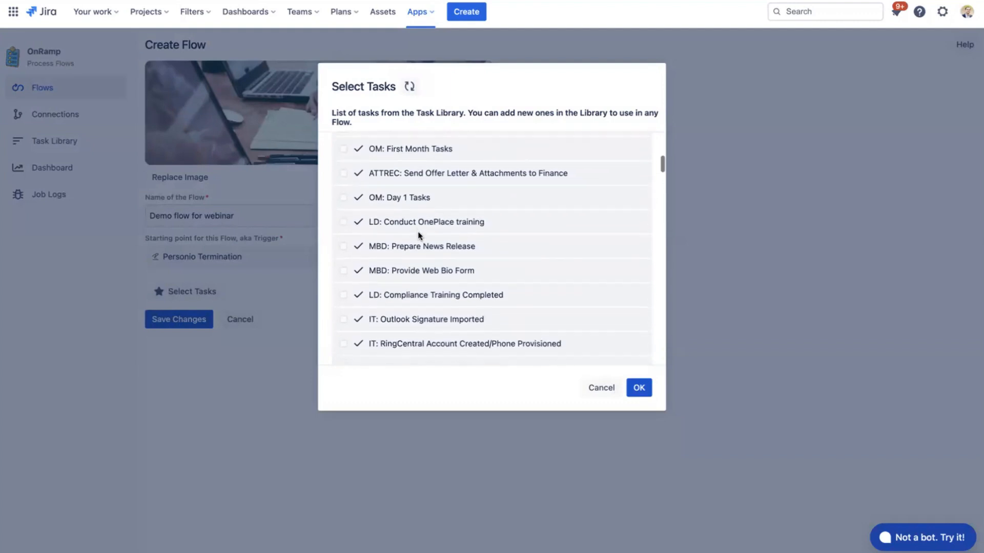
left_click(343, 192)
scroll(404, 182, "down", 1)
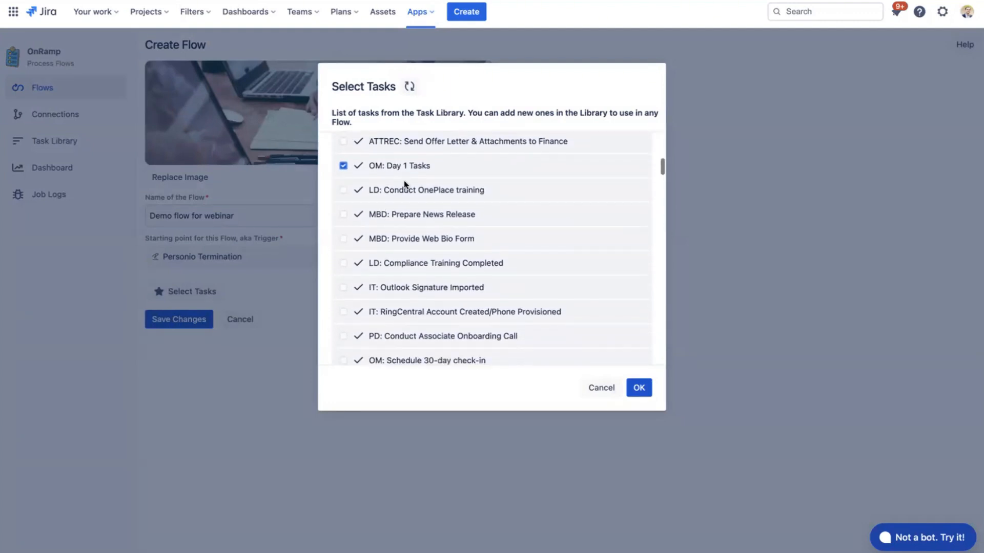
- Search the tasks for "azu" and "crea", and tick "IT: Email-Signature Created" and "IT: RingCentral Account Created/Phone Provisioned"
scroll(405, 174, "up", 8)
left_click(411, 147)
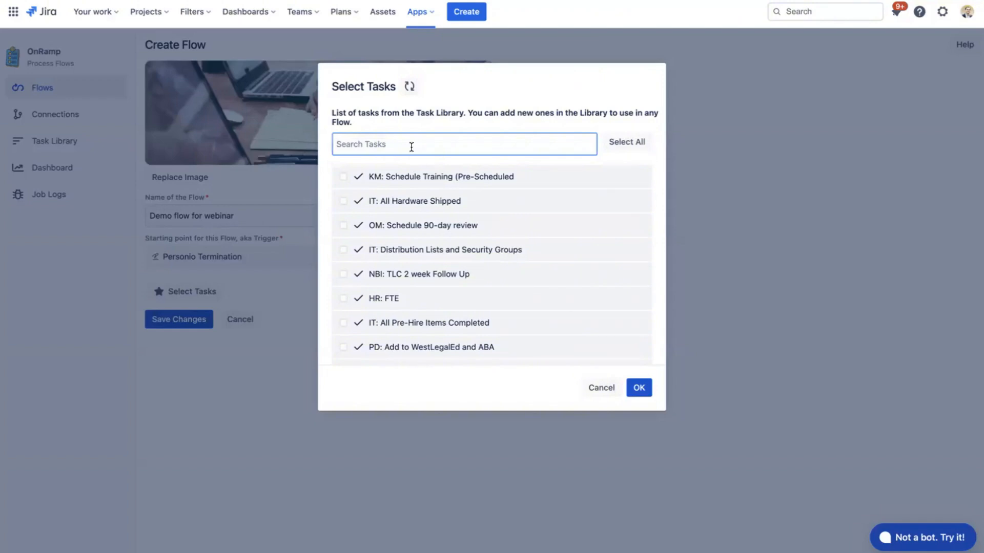
type("azu")
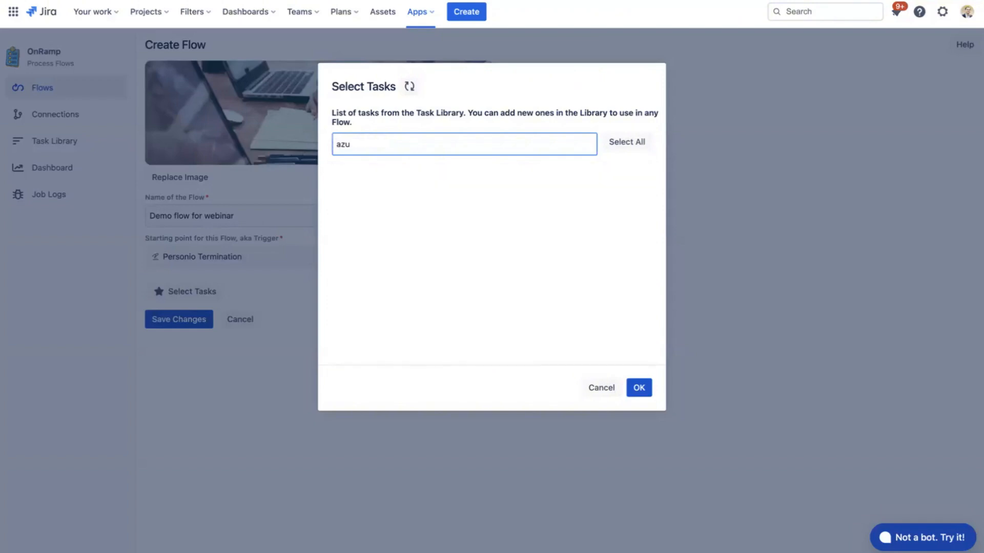
key("BackSpace")
key("BackSpace")
key("BackSpace")
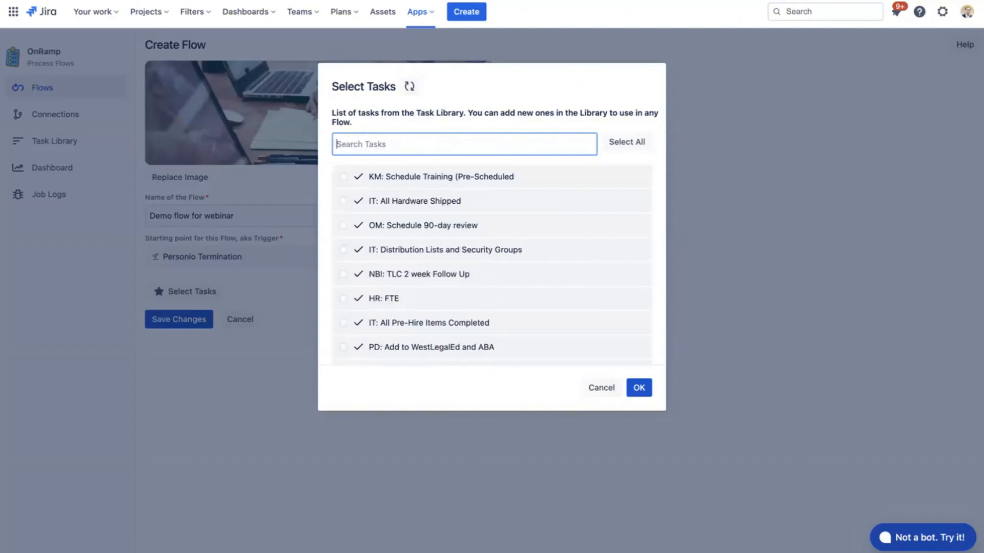
type("crea")
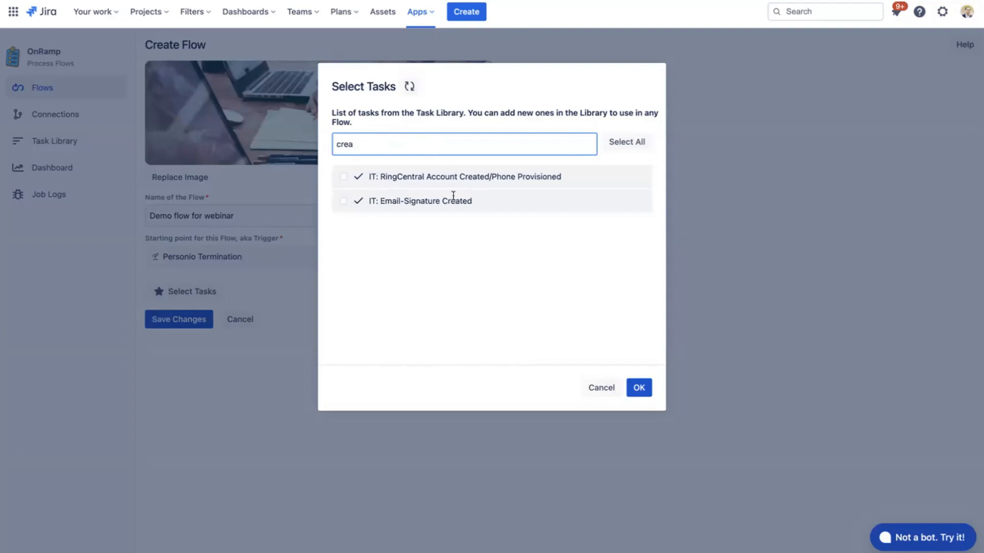
left_click(343, 201)
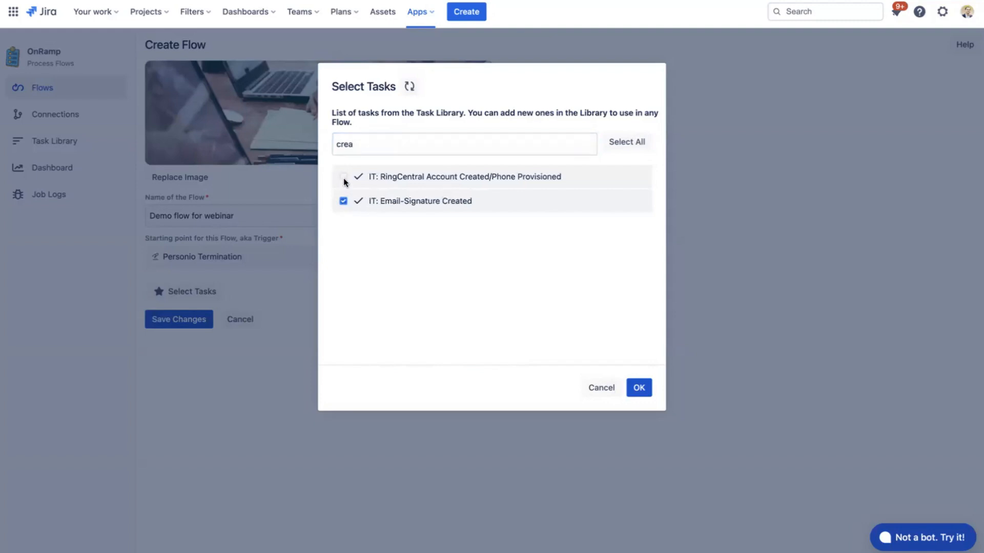
left_click(343, 178)
- Clear the task search and look through the full task list with its ticked tasks
left_click(356, 145)
left_click_drag(356, 145, 337, 144)
key("BackSpace")
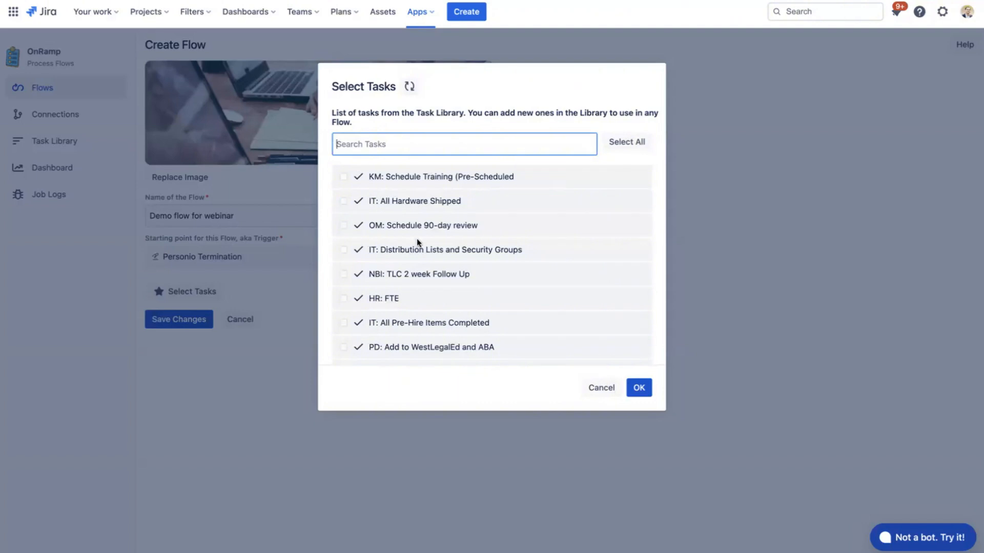
scroll(417, 241, "down", 3)
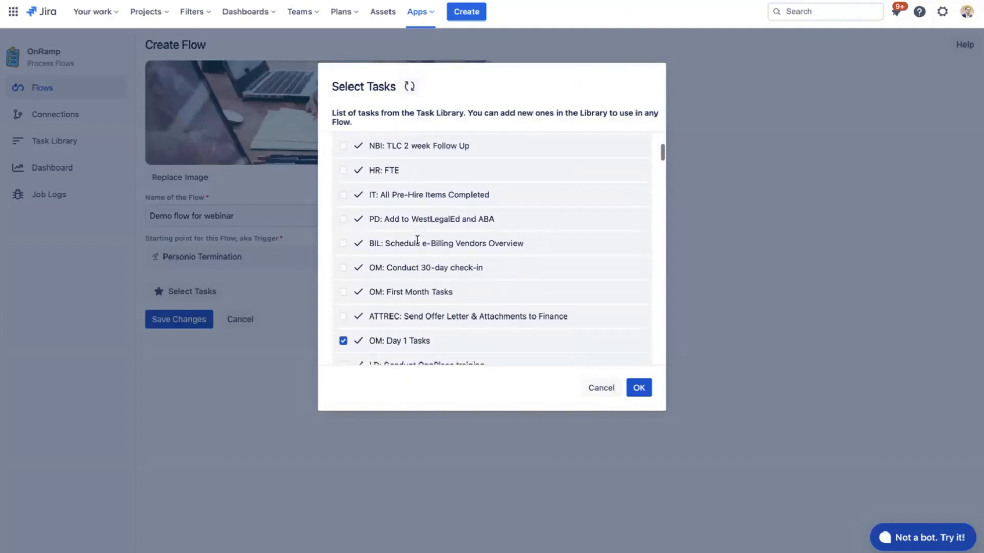
scroll(417, 240, "down", 5)
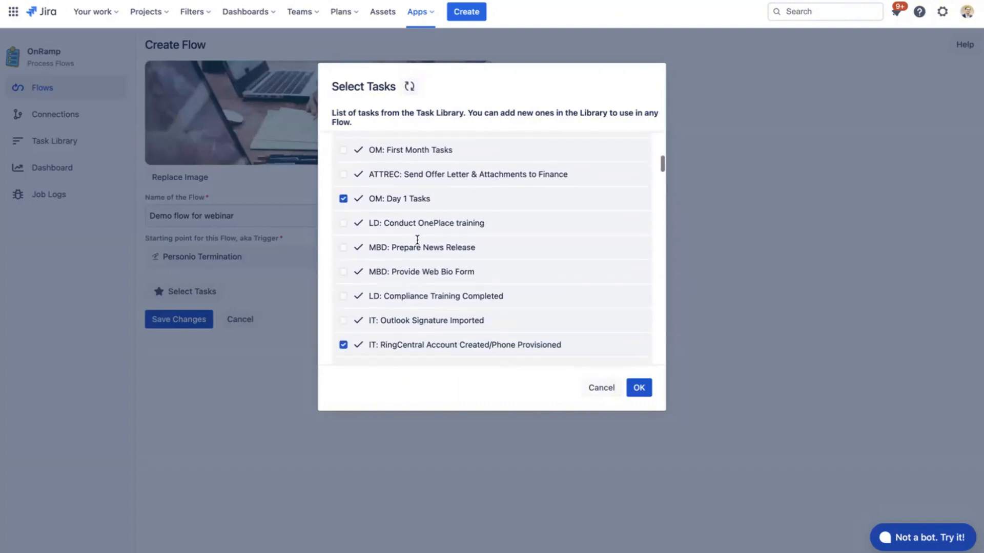
scroll(417, 240, "down", 1)
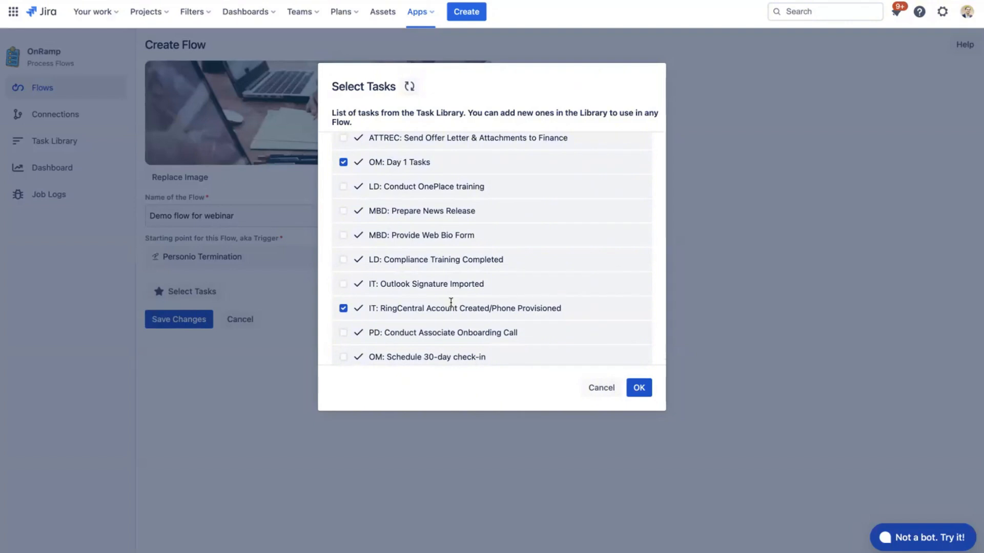
scroll(451, 302, "down", 1)
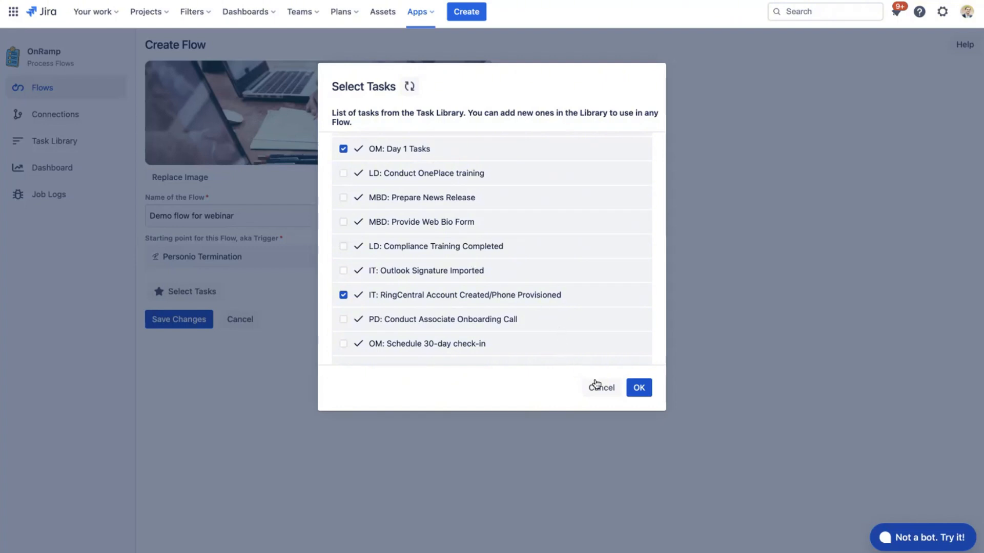
scroll(503, 290, "down", 2)
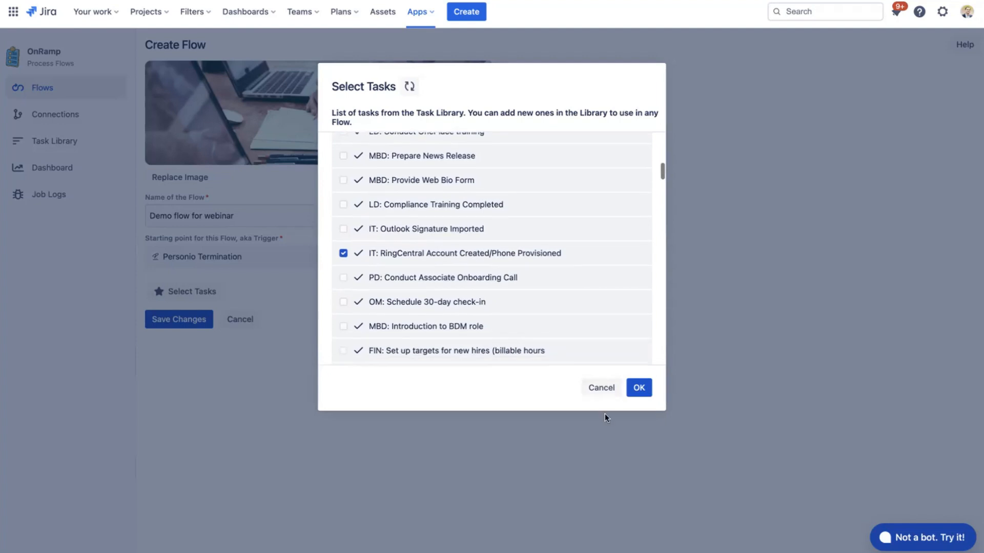
- Discard the task selection and abandon the new flow without saving
left_click(602, 388)
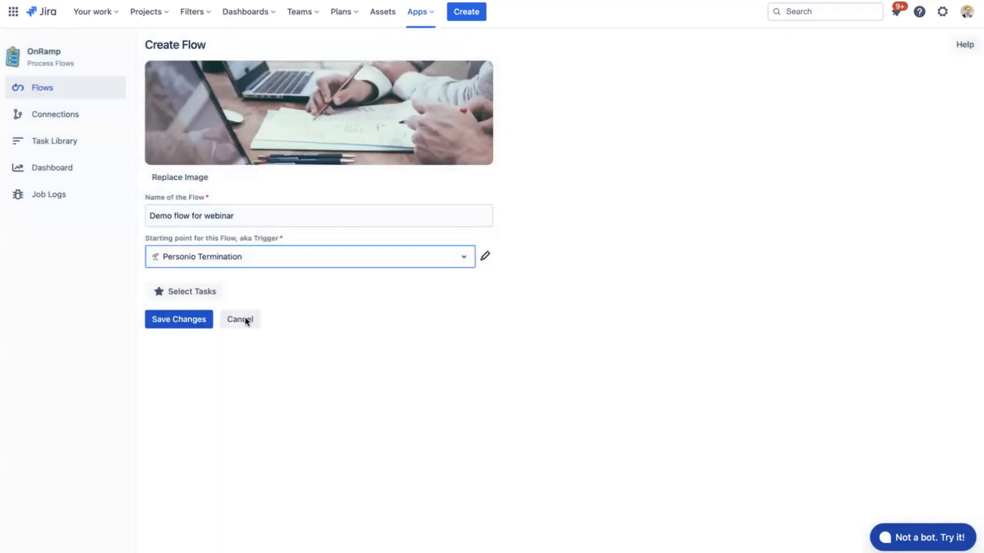
left_click(245, 319)
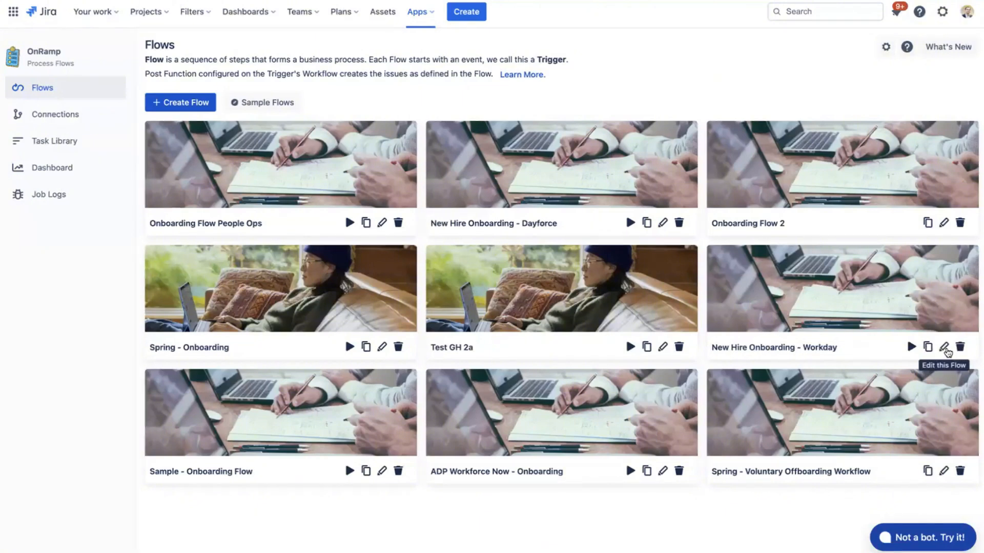
- Open the trigger configuration of the "New Hire Onboarding - Workday" flow and switch it from Issue Type to Request Type
left_click(943, 348)
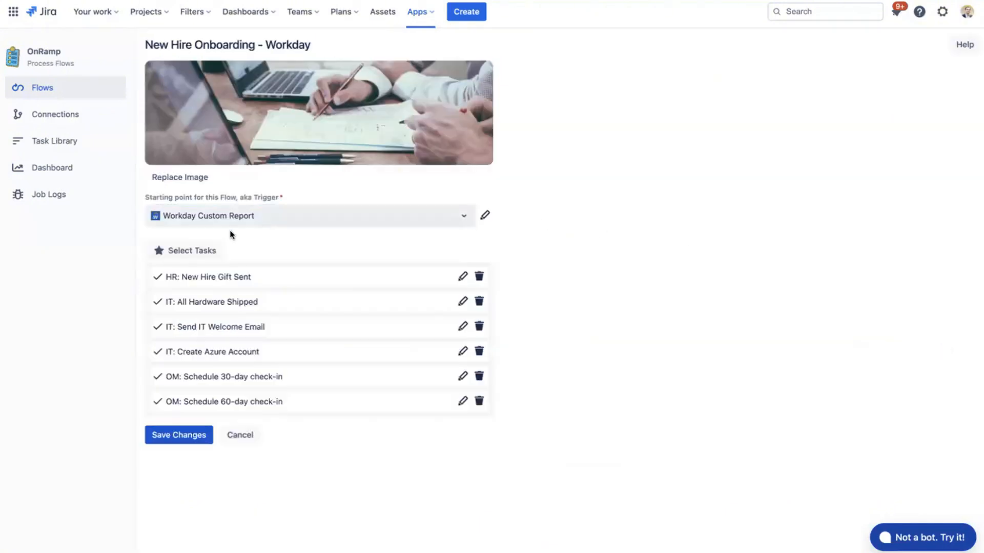
left_click(485, 217)
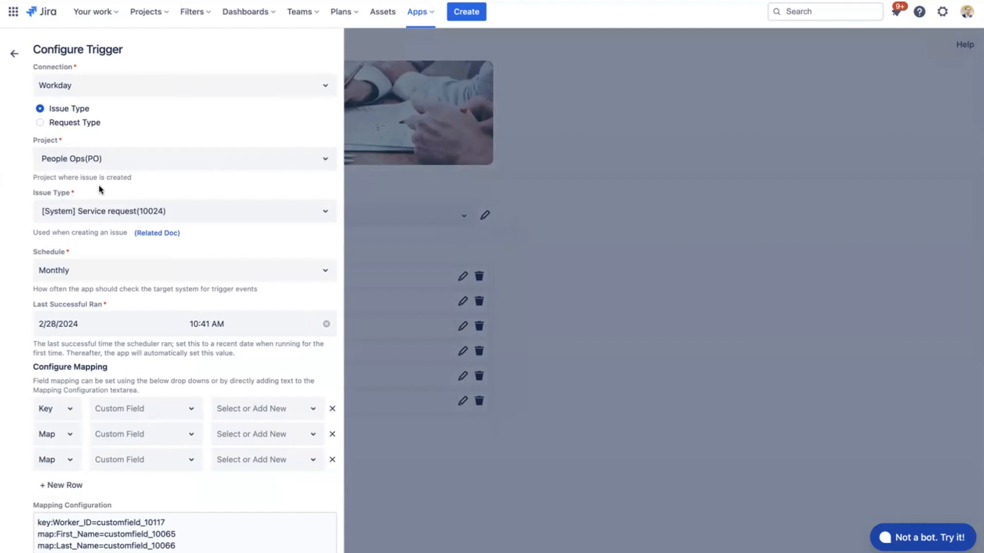
left_click(92, 123)
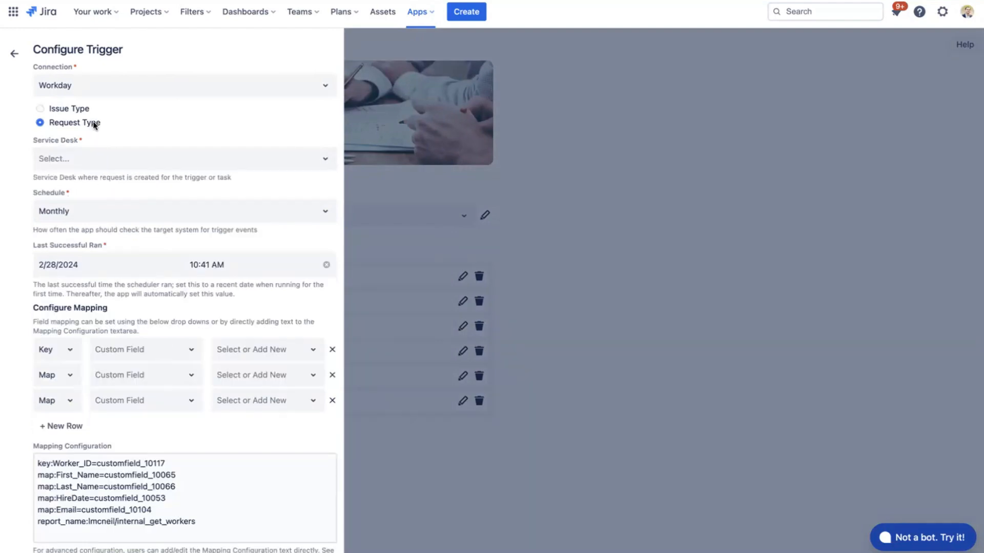
- Set the trigger's service desk to the HR Onboarding and Offboarding demo project and its request type to Employee onboarding(6)
left_click(113, 160)
left_click(111, 190)
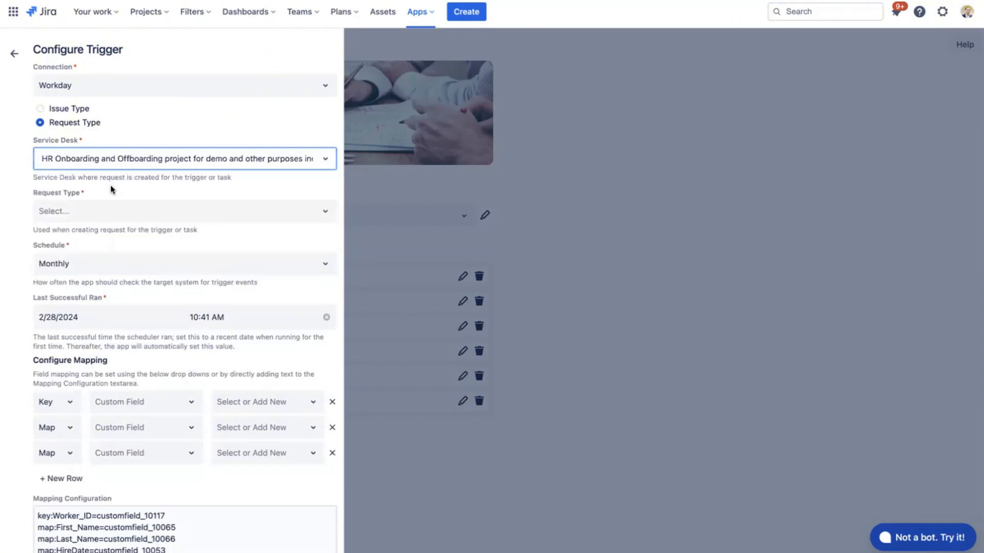
left_click(108, 211)
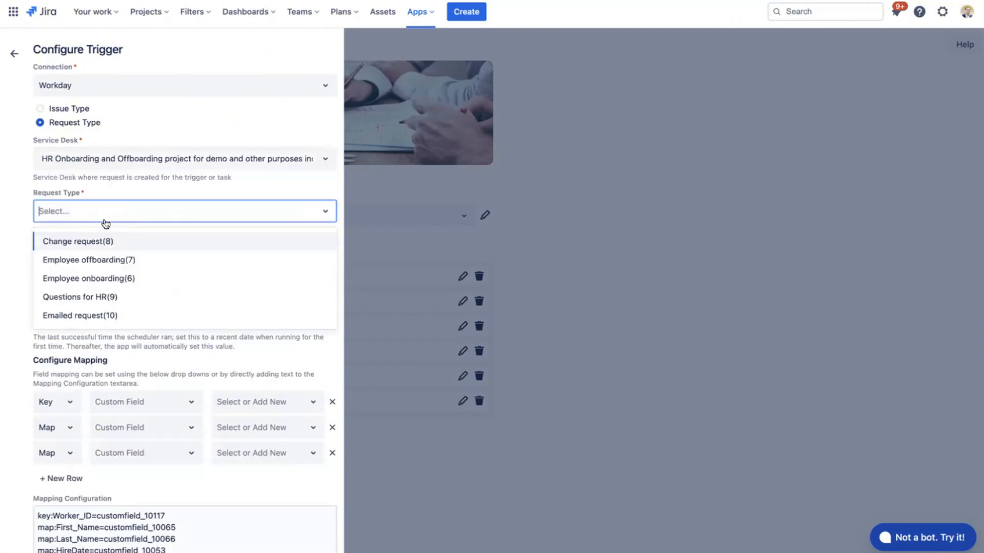
left_click(109, 274)
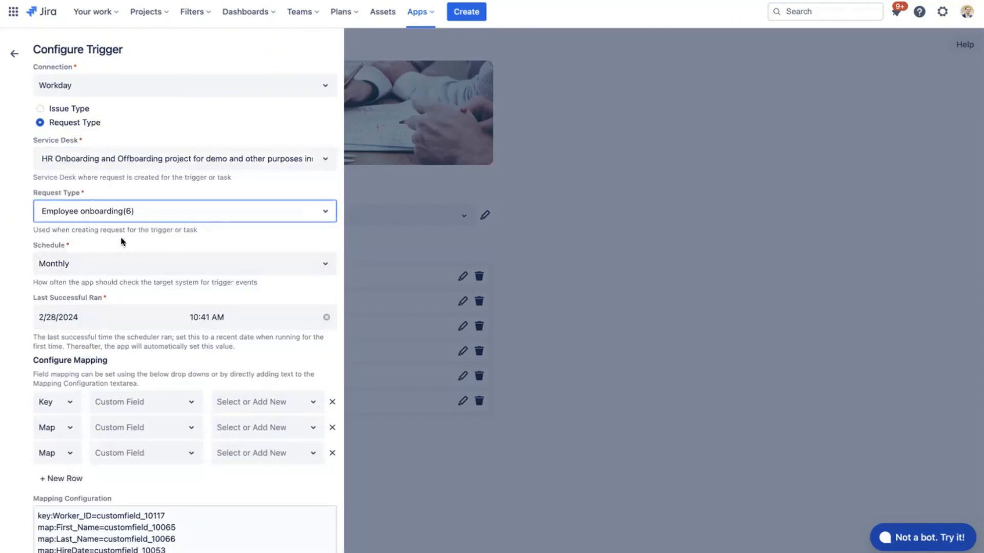
- Look through the choices for how often the trigger's schedule can run, leaving the selection as it is
left_click(85, 266)
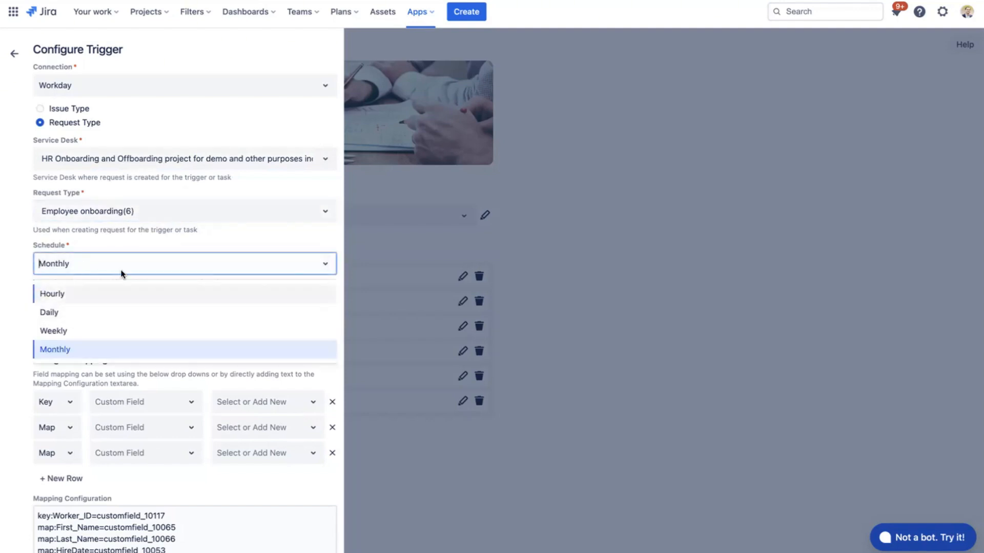
left_click(137, 246)
scroll(137, 246, "down", 3)
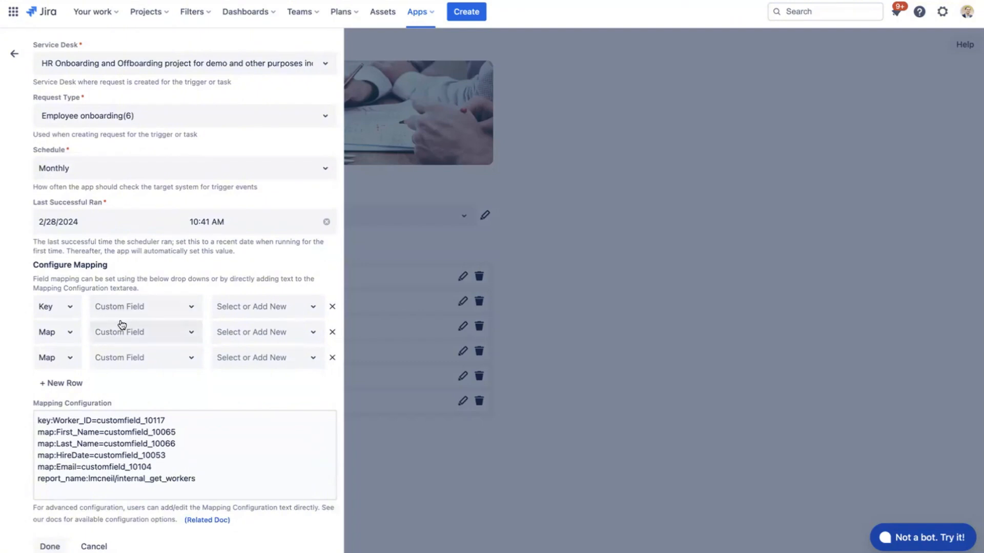
- Look through the custom field choices of the Key mapping row and the mapping configuration, and close the trigger settings without saving
left_click(136, 314)
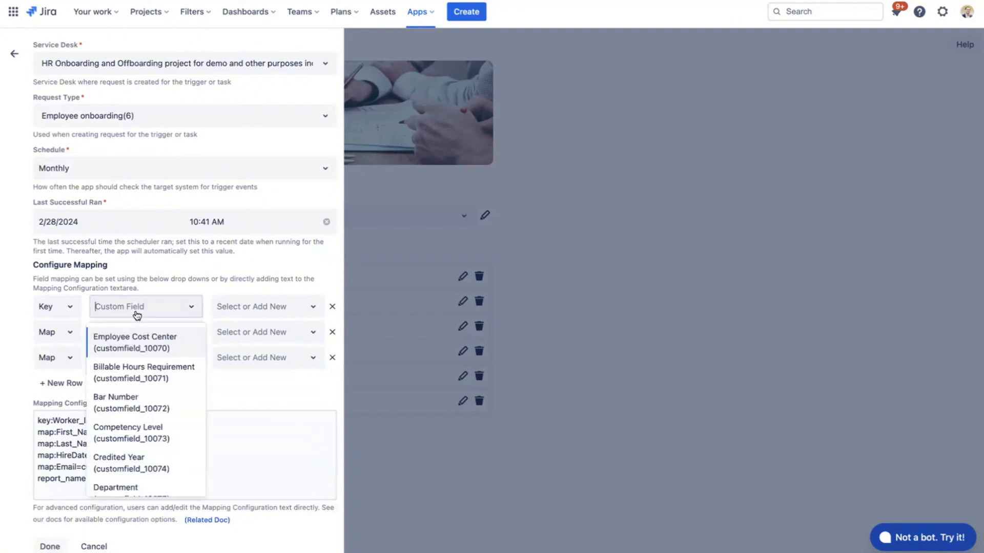
left_click(223, 306)
left_click(176, 305)
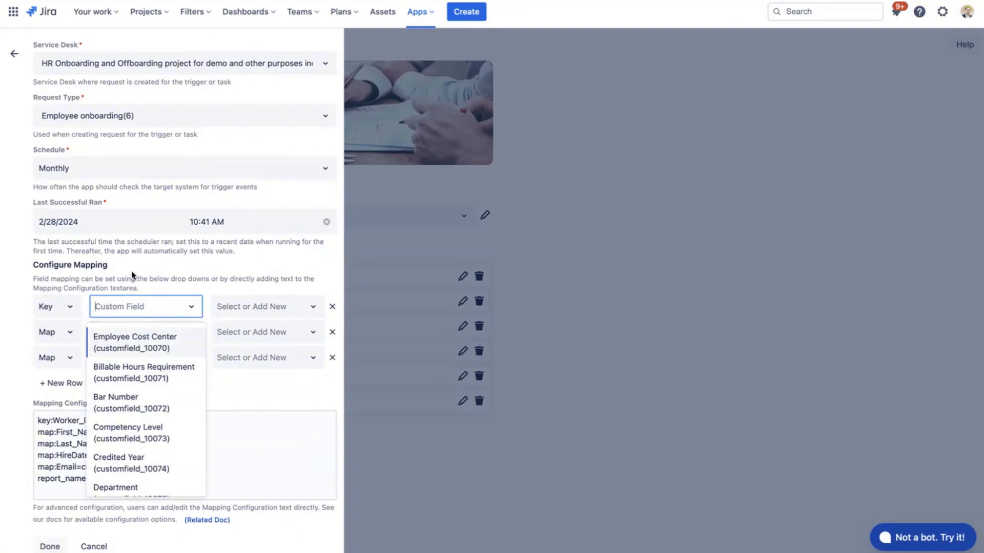
scroll(131, 272, "up", 2)
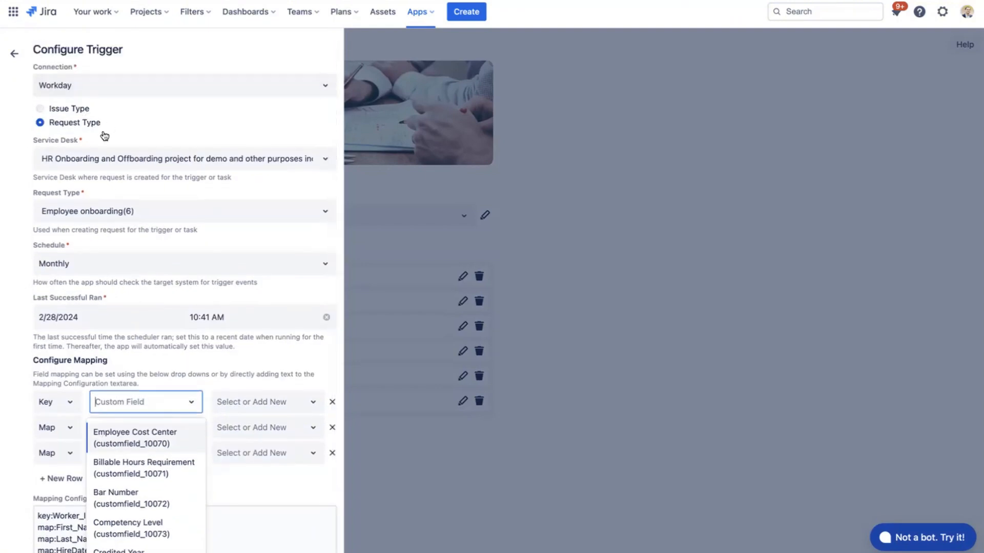
left_click(171, 186)
scroll(170, 187, "down", 2)
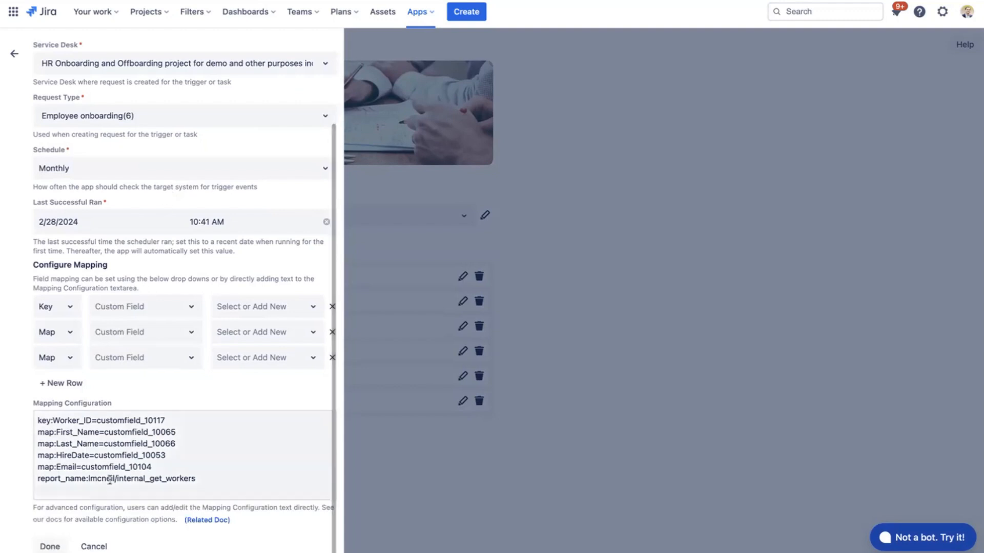
left_click(94, 545)
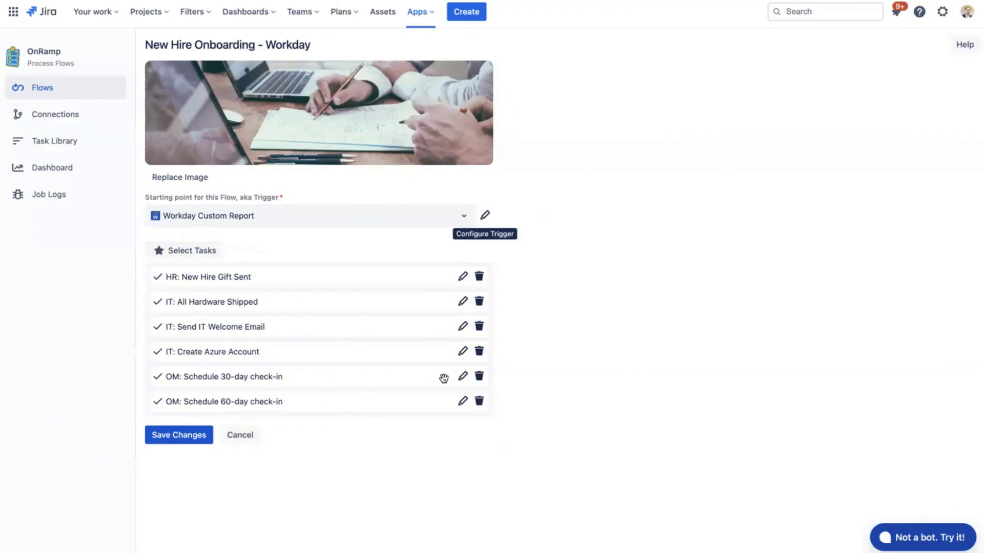
- Open the "OM: Schedule 30-day check-in" task and take its assignee from the task field Employee's Manager (customfield_10105)
left_click(461, 378)
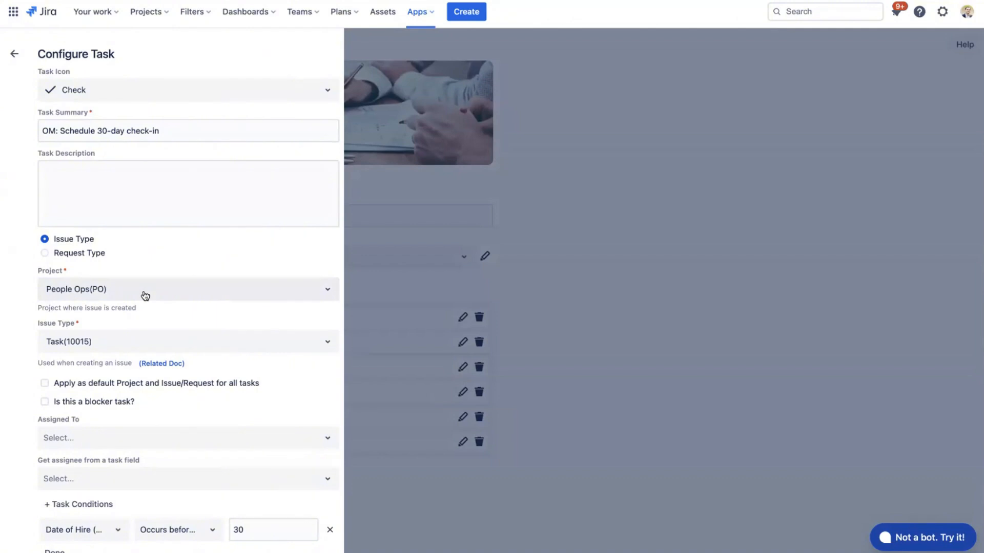
scroll(146, 296, "down", 1)
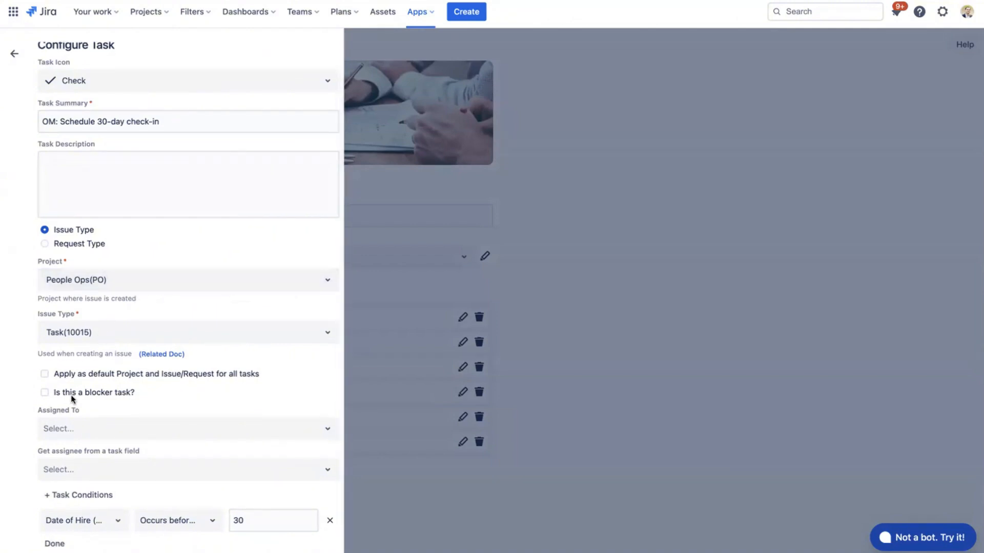
left_click(79, 436)
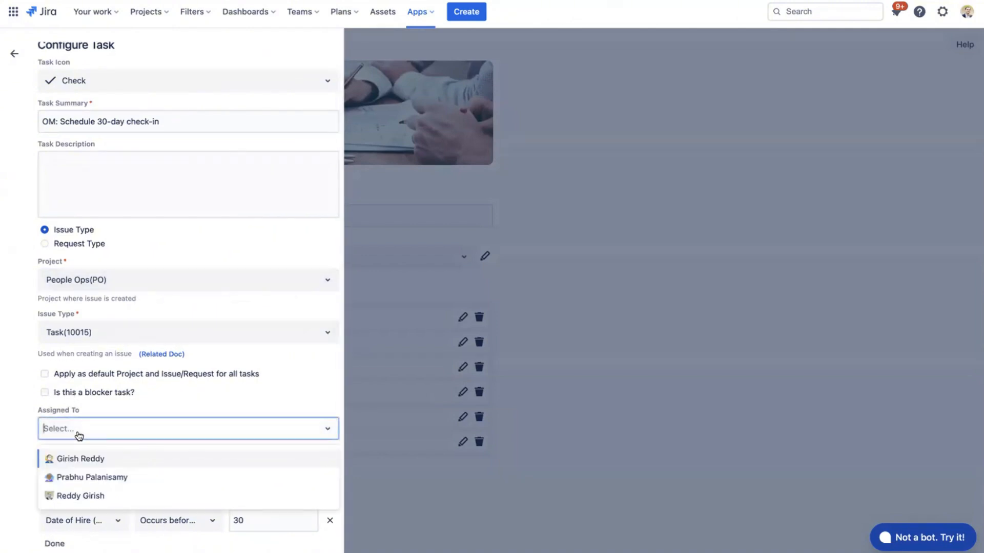
left_click(101, 408)
left_click(103, 469)
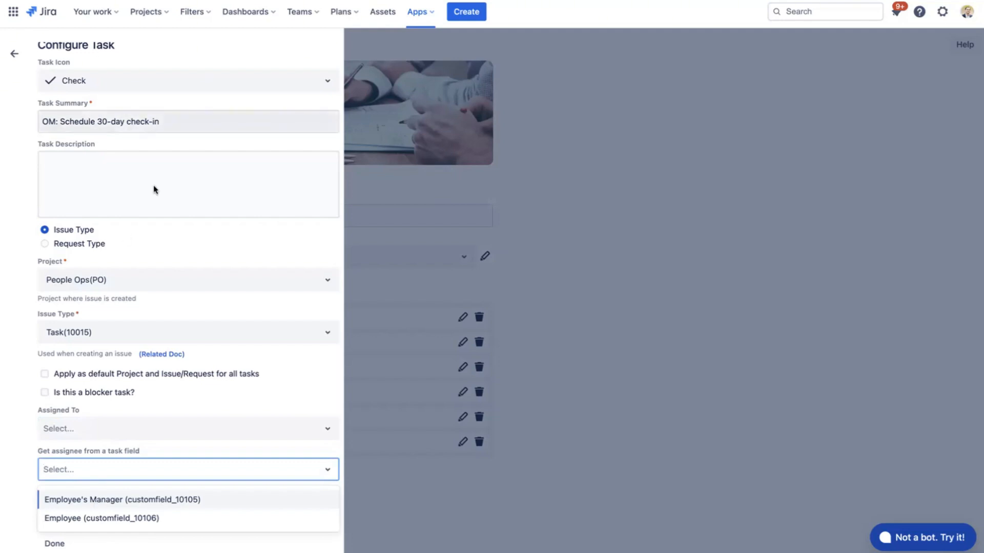
left_click(117, 502)
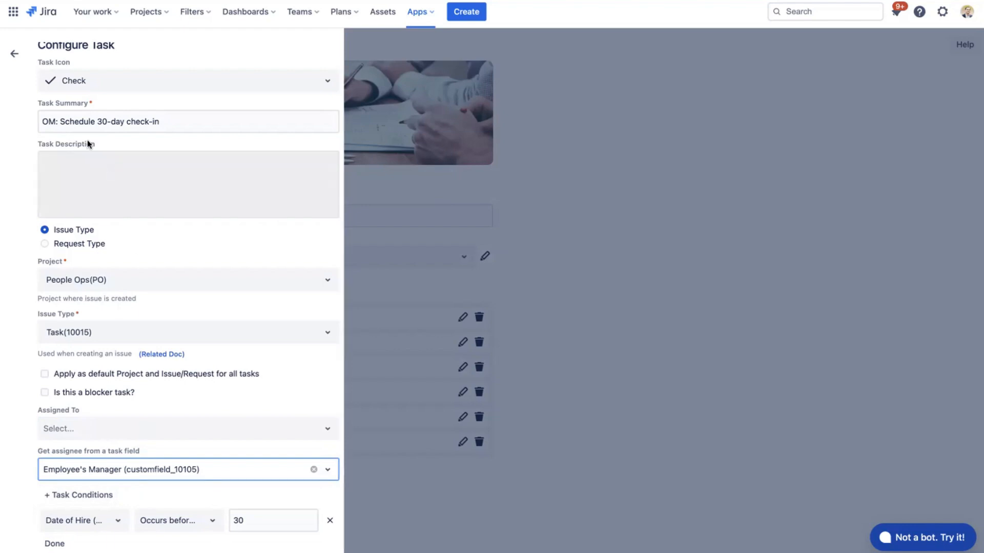
- Review the check-in task's summary and Date of Hire condition, including the condition's operators, and leave the task and flow without saving the flow
left_click_drag(81, 122, 170, 122)
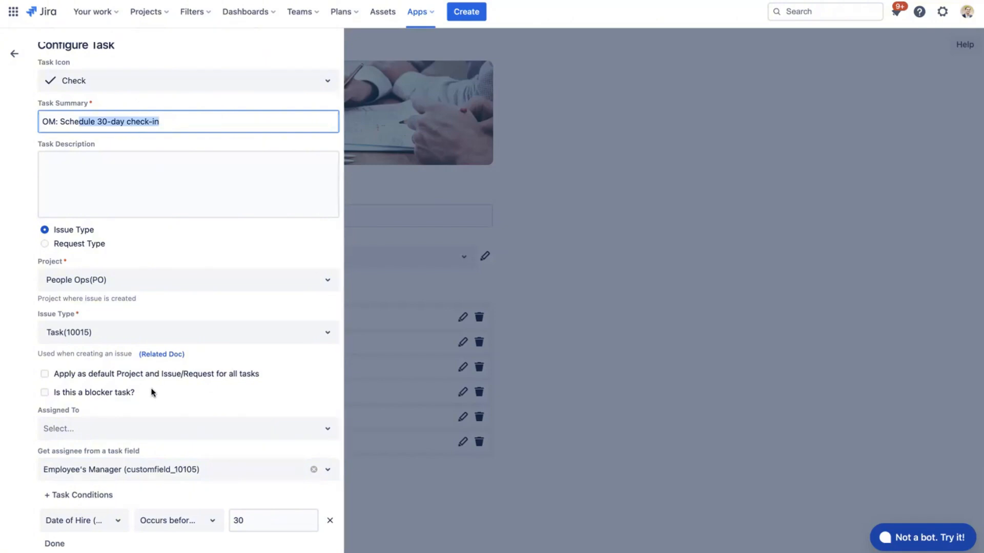
left_click(105, 527)
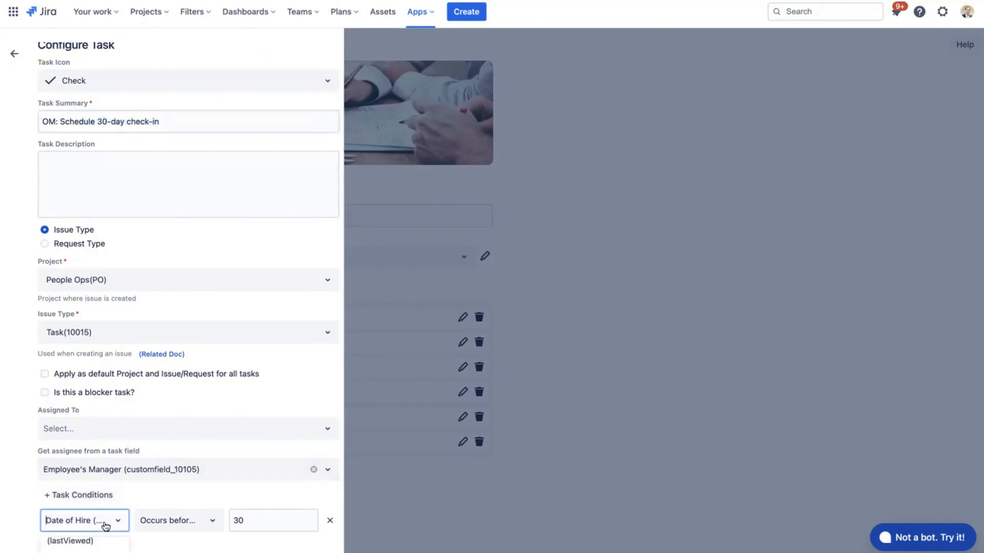
left_click(134, 505)
left_click(171, 521)
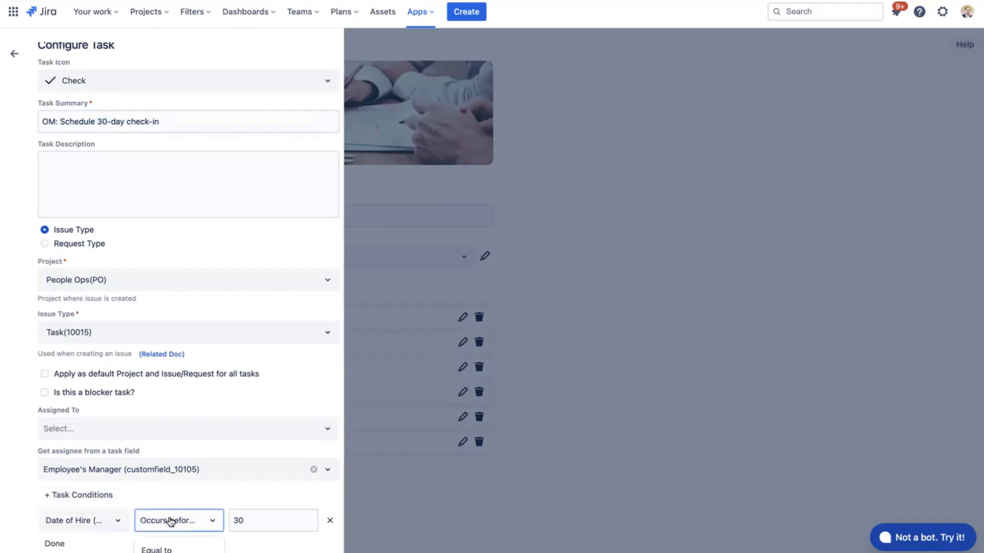
scroll(171, 521, "down", 3)
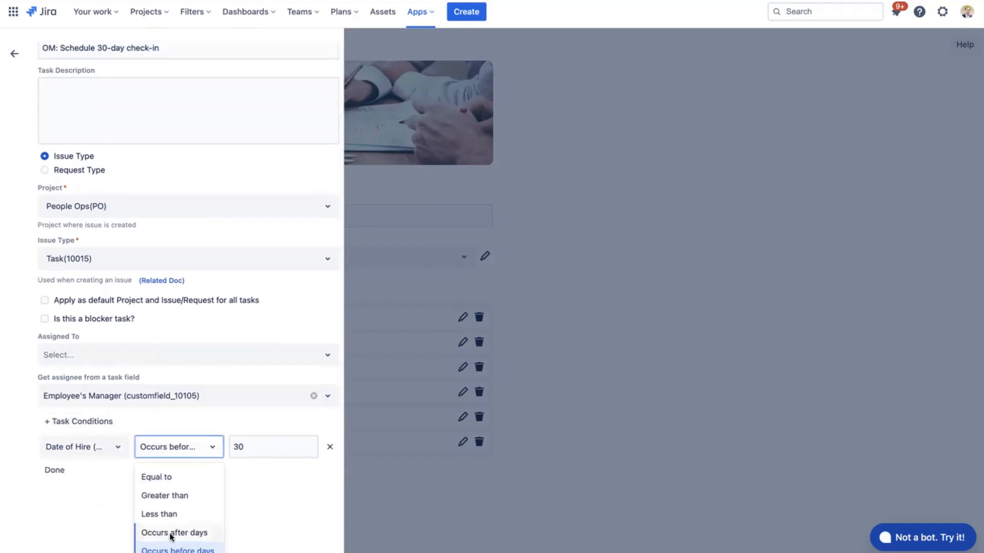
left_click(256, 452)
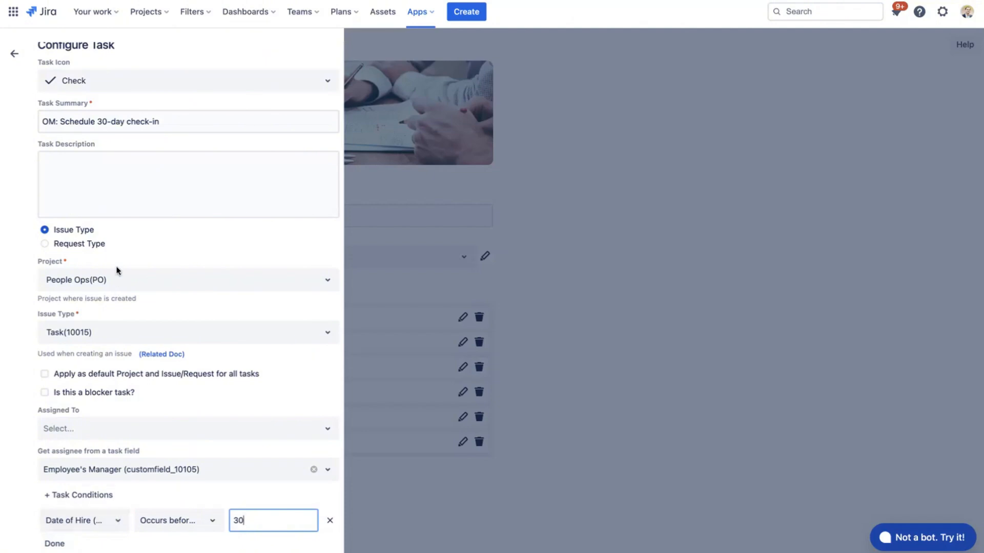
left_click(54, 544)
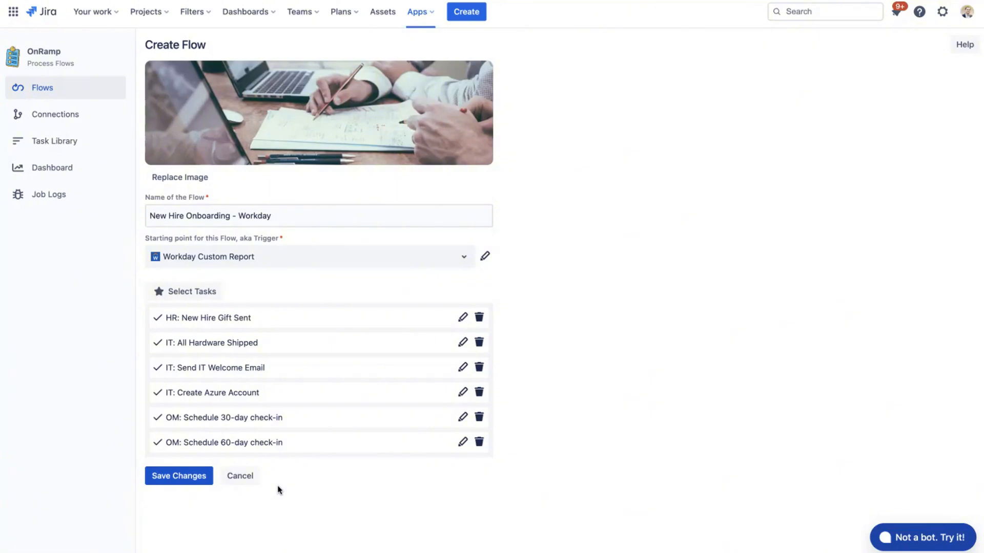
left_click(239, 476)
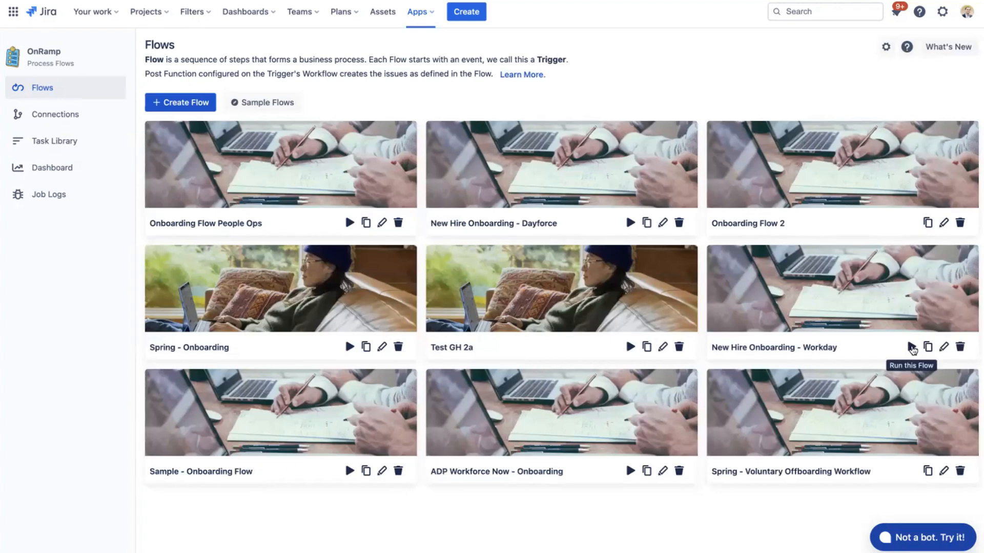
- Run the "New Hire Onboarding - Workday" flow and rerun the issue search for service requests created in the last 3 minutes
left_click(912, 347)
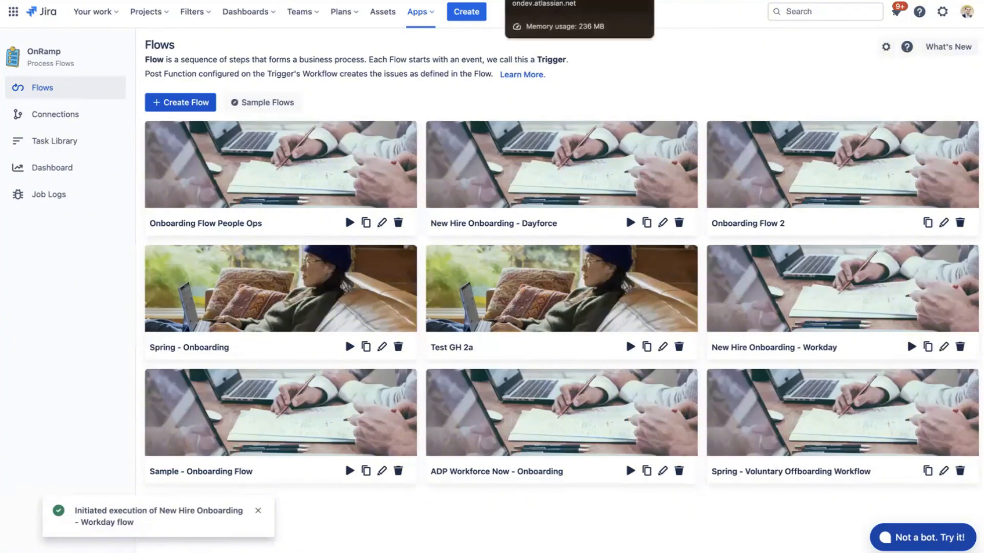
left_click(536, 0)
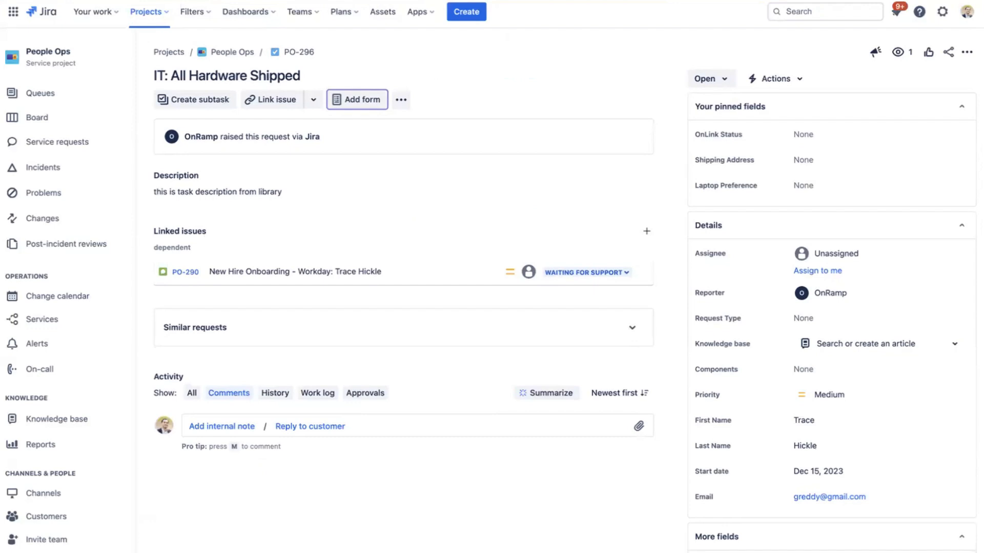
key("alt+Left")
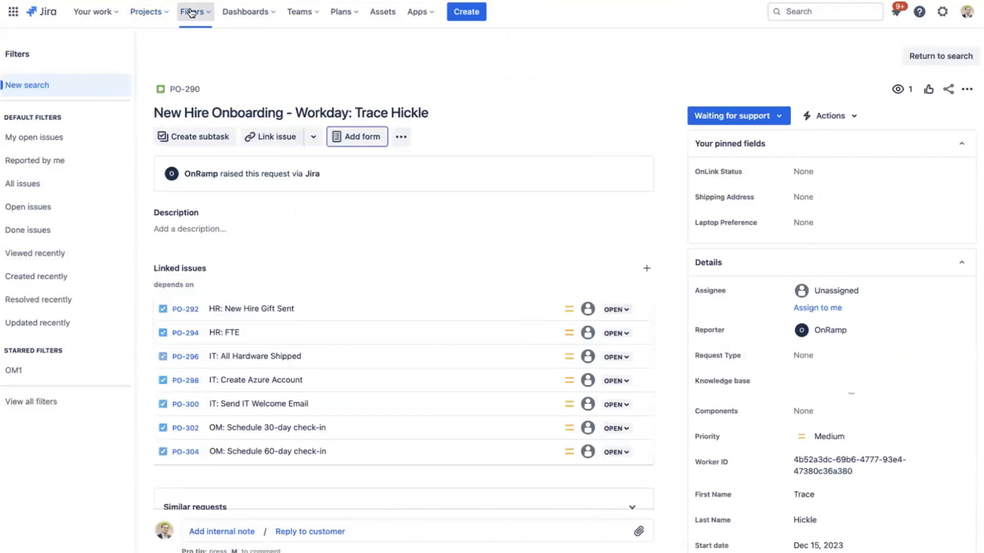
left_click(191, 13)
left_click(570, 66)
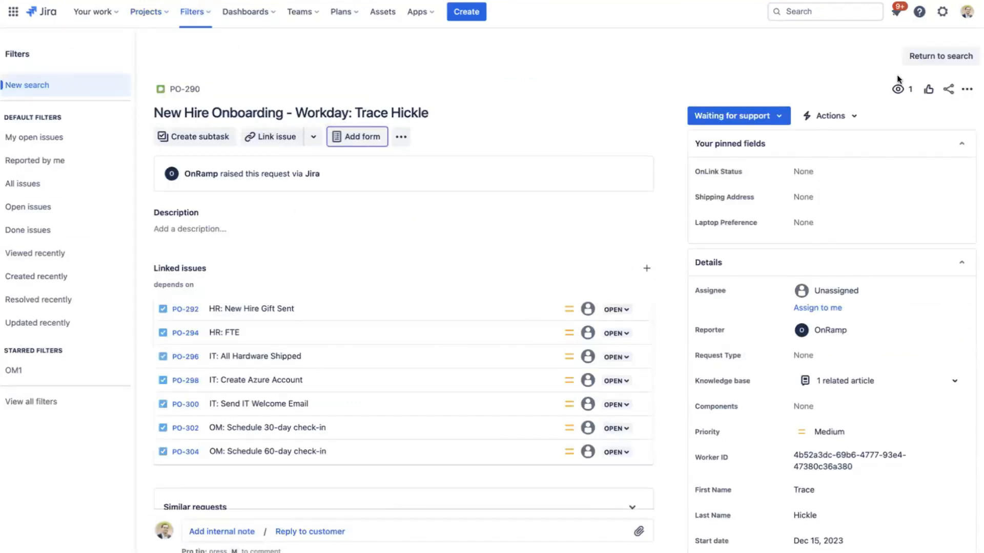
left_click(927, 57)
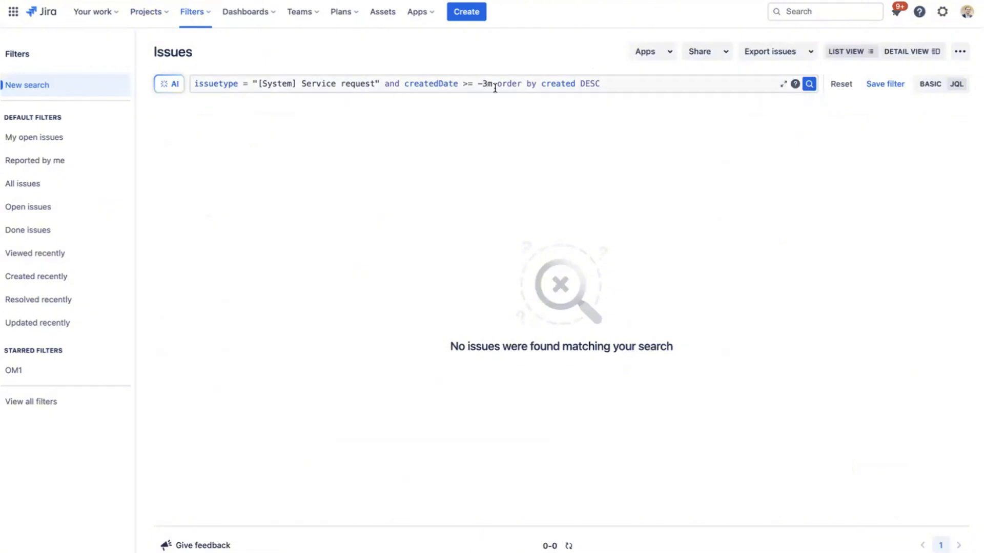
left_click(808, 87)
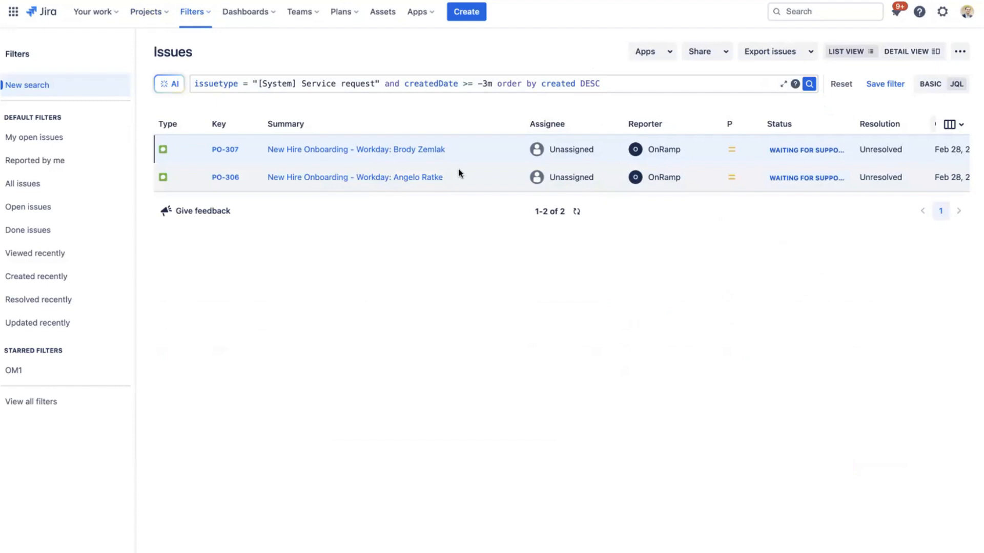
- Open onboarding request PO-307, examine its linked tasks and detail fields, and open its "IT: Create Azure Account" task
left_click(429, 150)
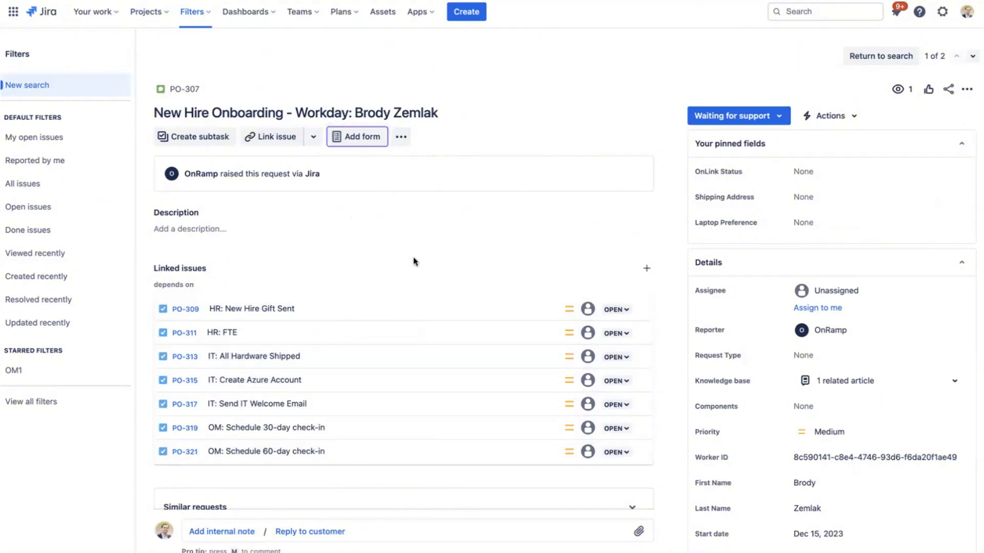
scroll(413, 256, "down", 1)
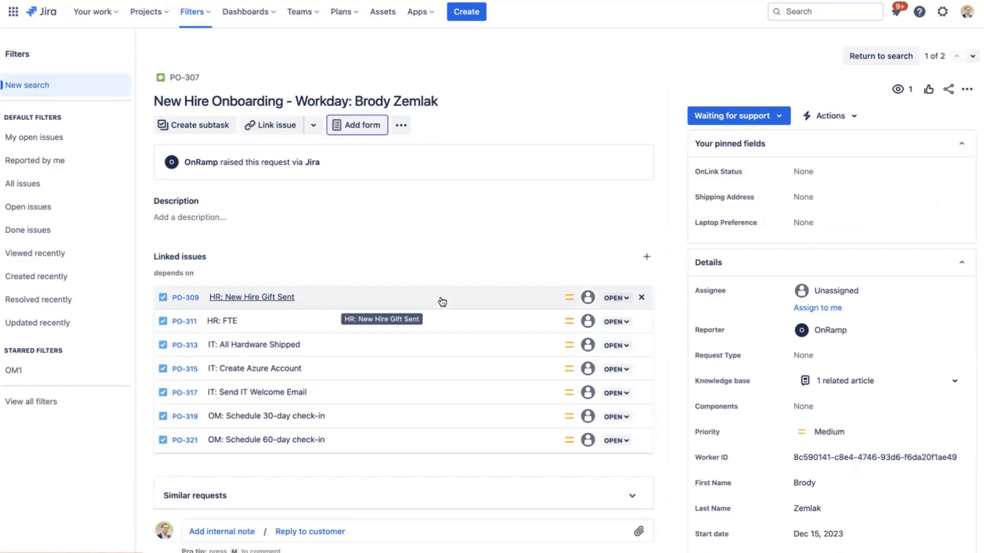
scroll(443, 301, "up", 1)
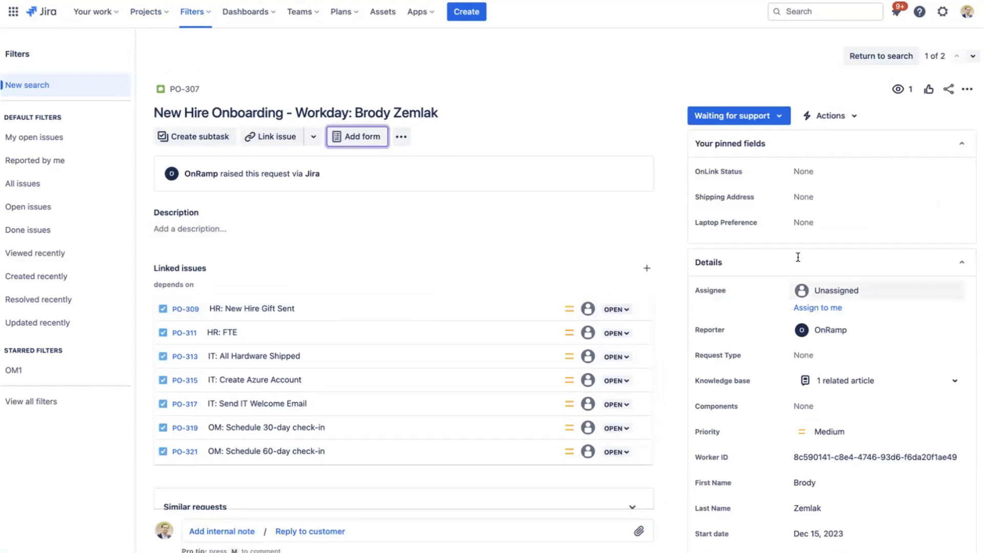
scroll(798, 258, "down", 5)
scroll(798, 258, "down", 1)
scroll(809, 259, "up", 1)
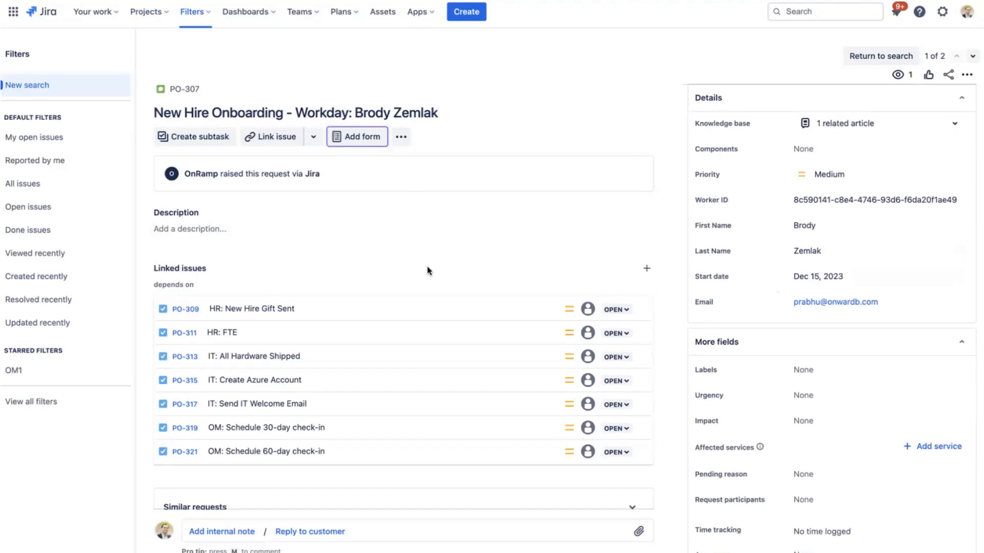
left_click(182, 381)
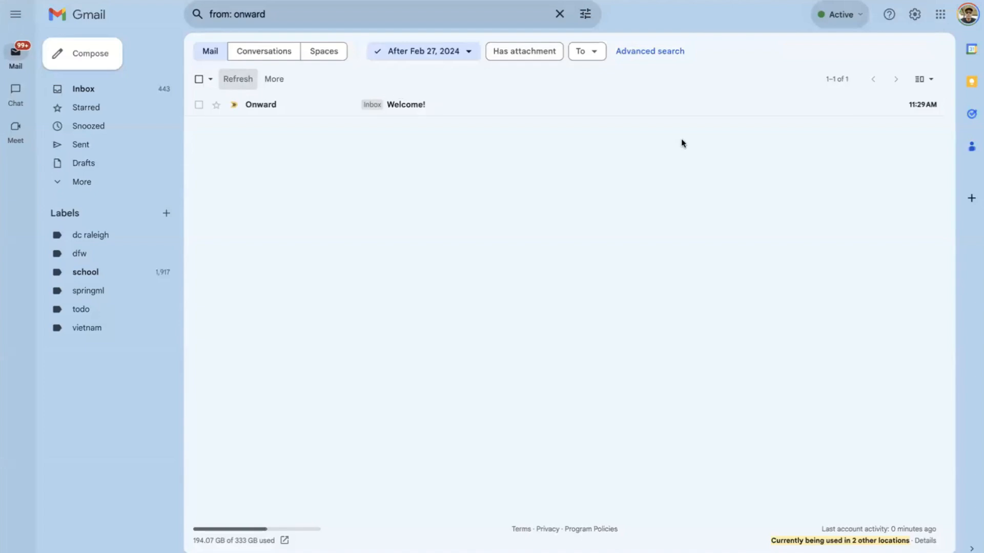
- Switch to Gmail and read the "Welcome!" email from Onward, checking the greeting name and start date
left_click(435, 114)
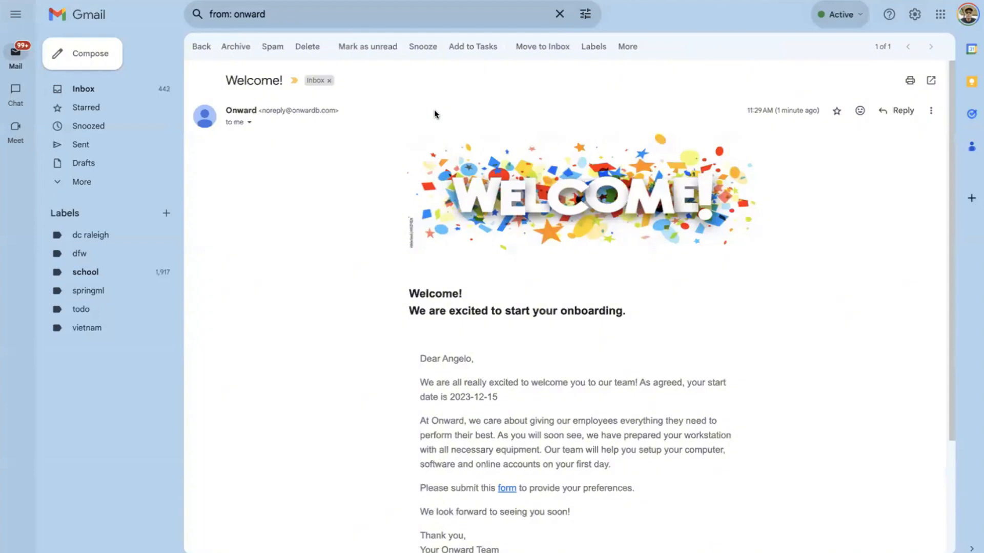
scroll(273, 235, "down", 1)
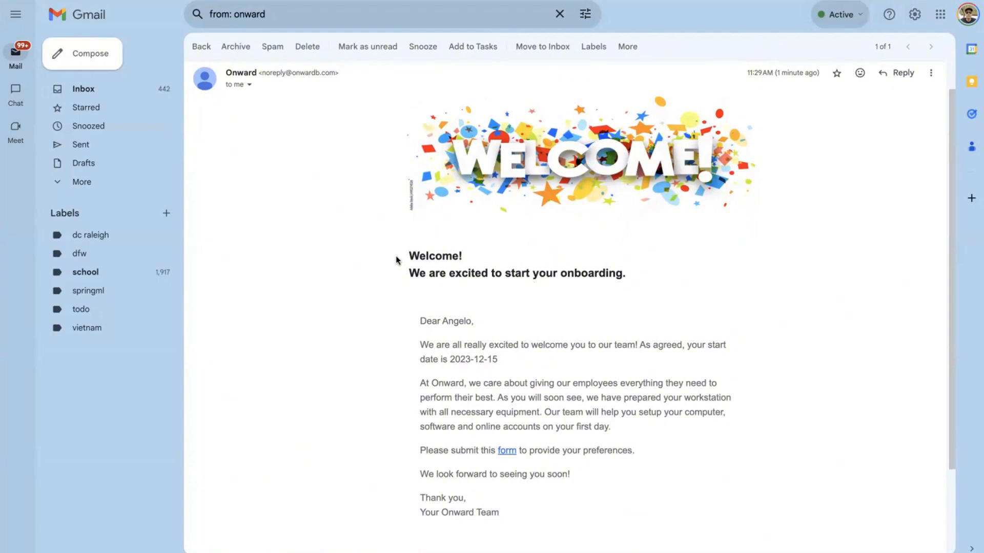
scroll(369, 268, "down", 1)
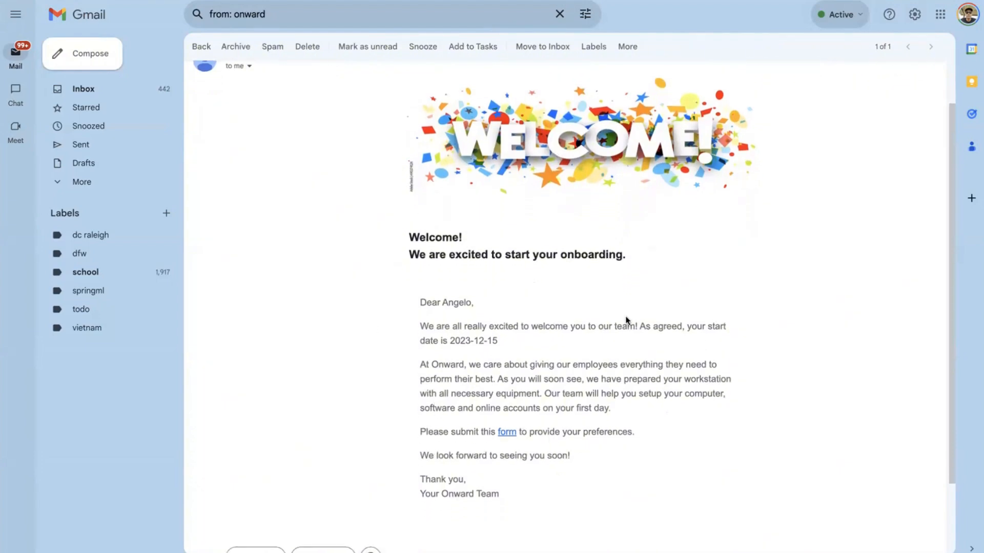
double_click(458, 302)
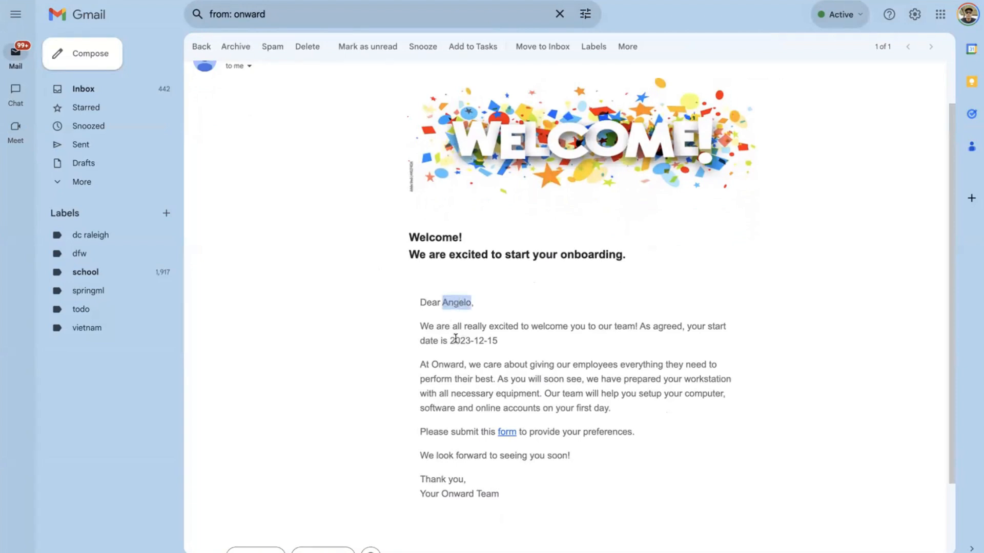
left_click(453, 339)
- Open the preferences form linked in the welcome email and submit it with Mac as the laptop preference and the new hire's shipping address
left_click(509, 432)
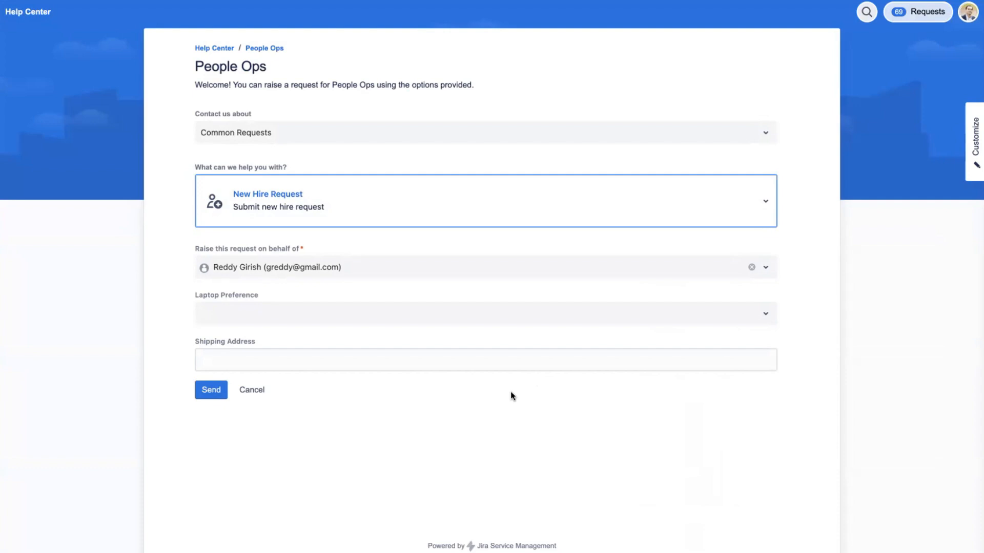
left_click(445, 314)
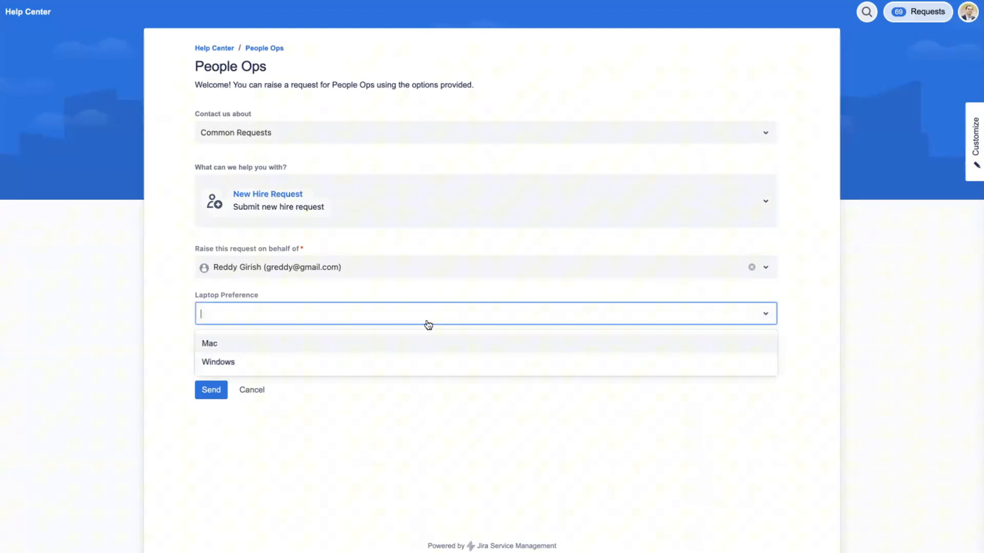
left_click(385, 343)
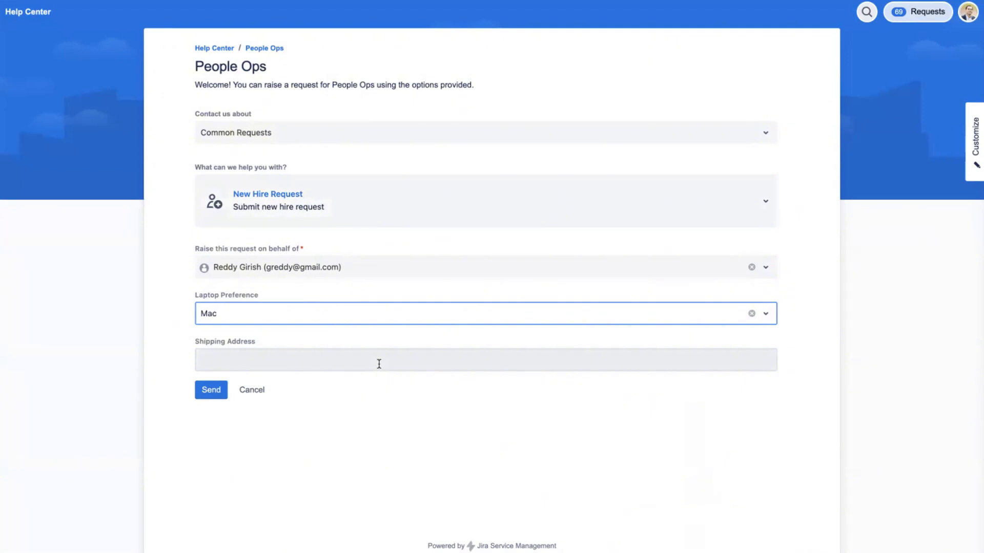
left_click(379, 364)
type("345 ")
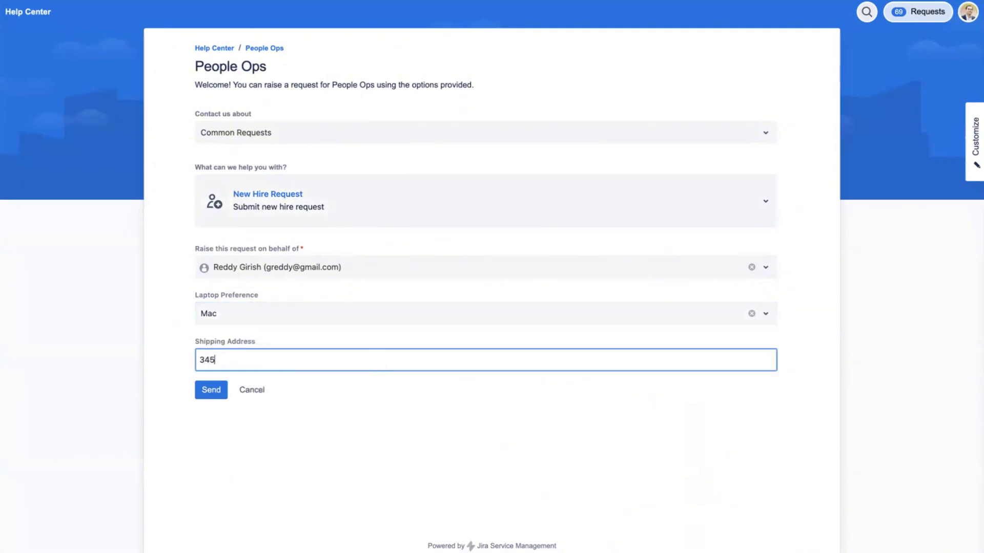
type("main st")
left_click(210, 389)
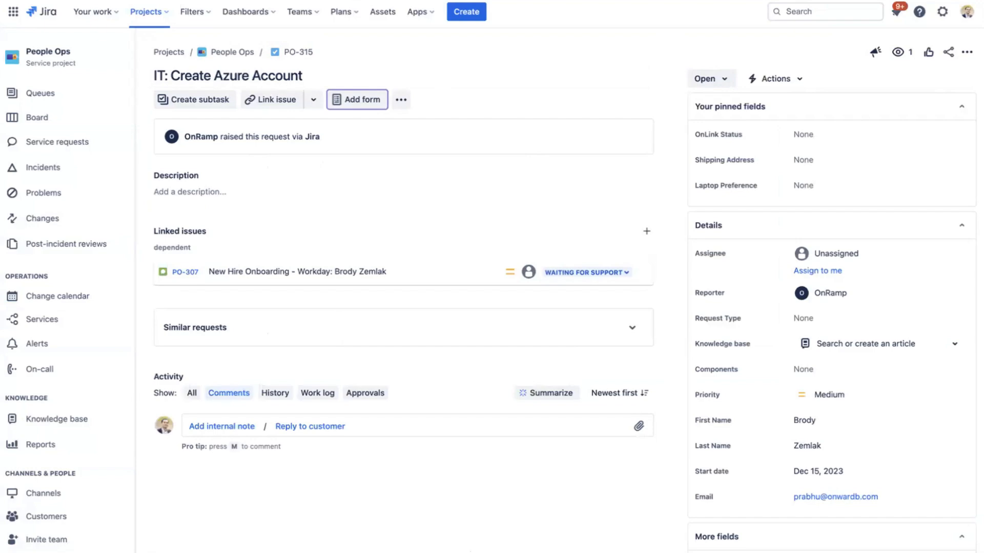
- Return to OnRamp in Jira and view the available integrations on its Connections page
left_click(302, 55)
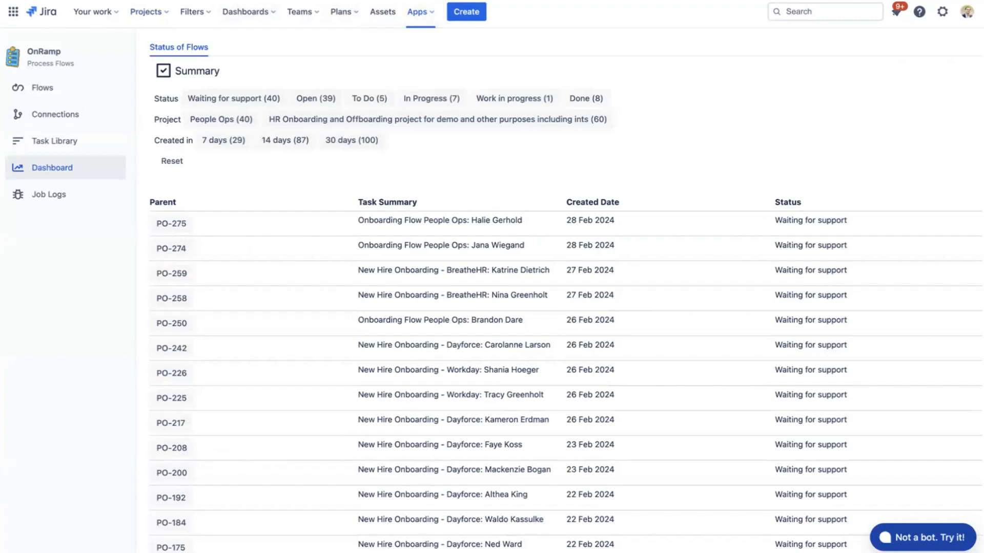
left_click(55, 114)
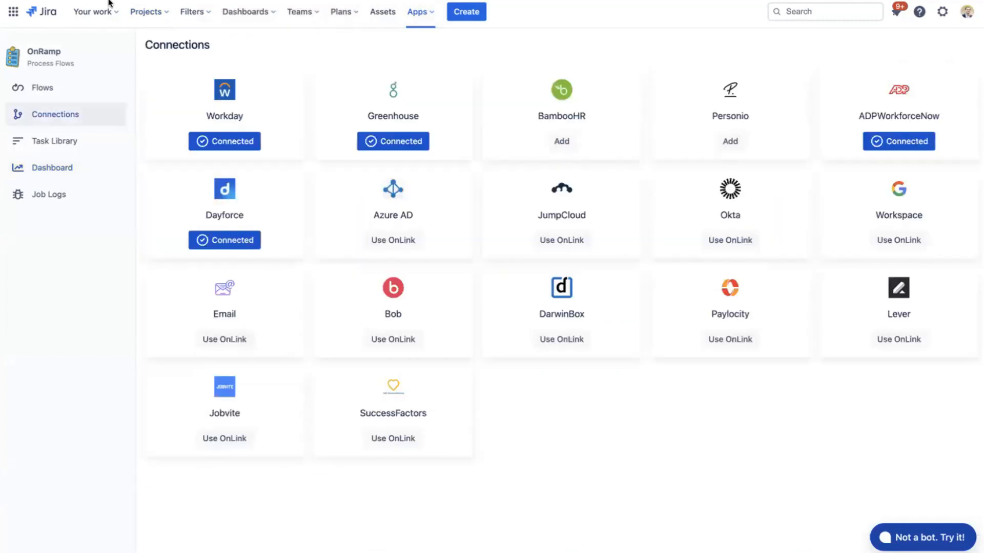